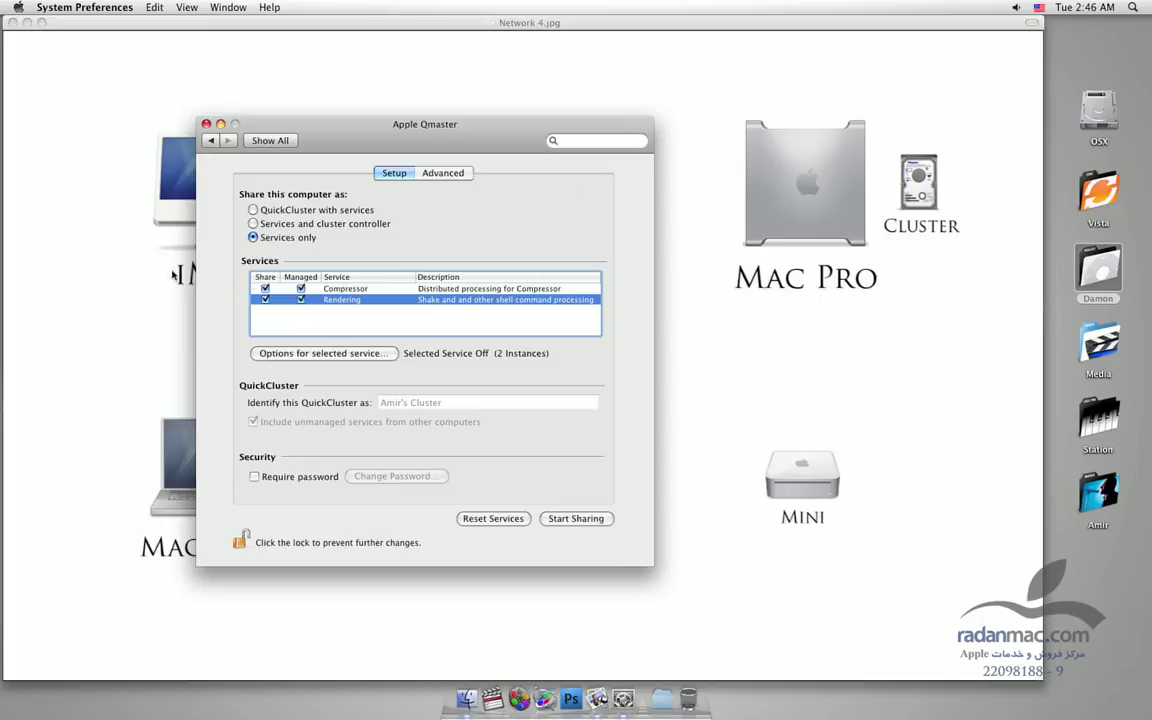
- Share this computer as services and cluster controller, reset the Qmaster services, and select Compressor
left_click(253, 210)
left_click(286, 223)
left_click(506, 520)
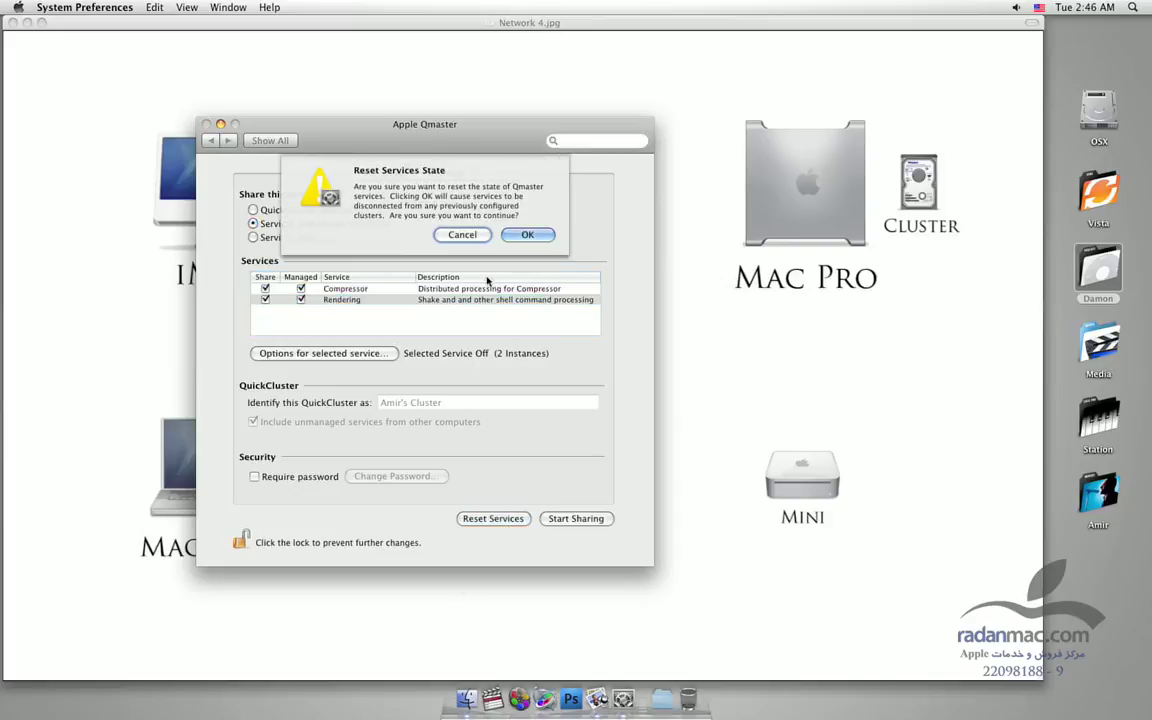
left_click(527, 234)
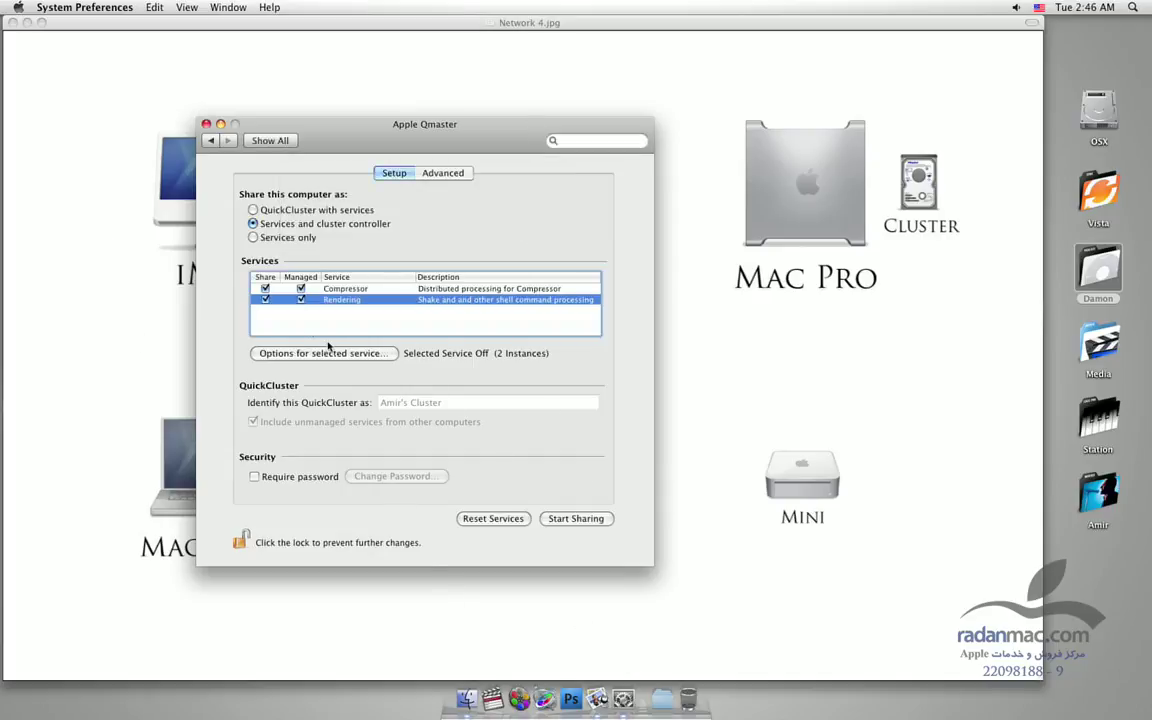
left_click(345, 289)
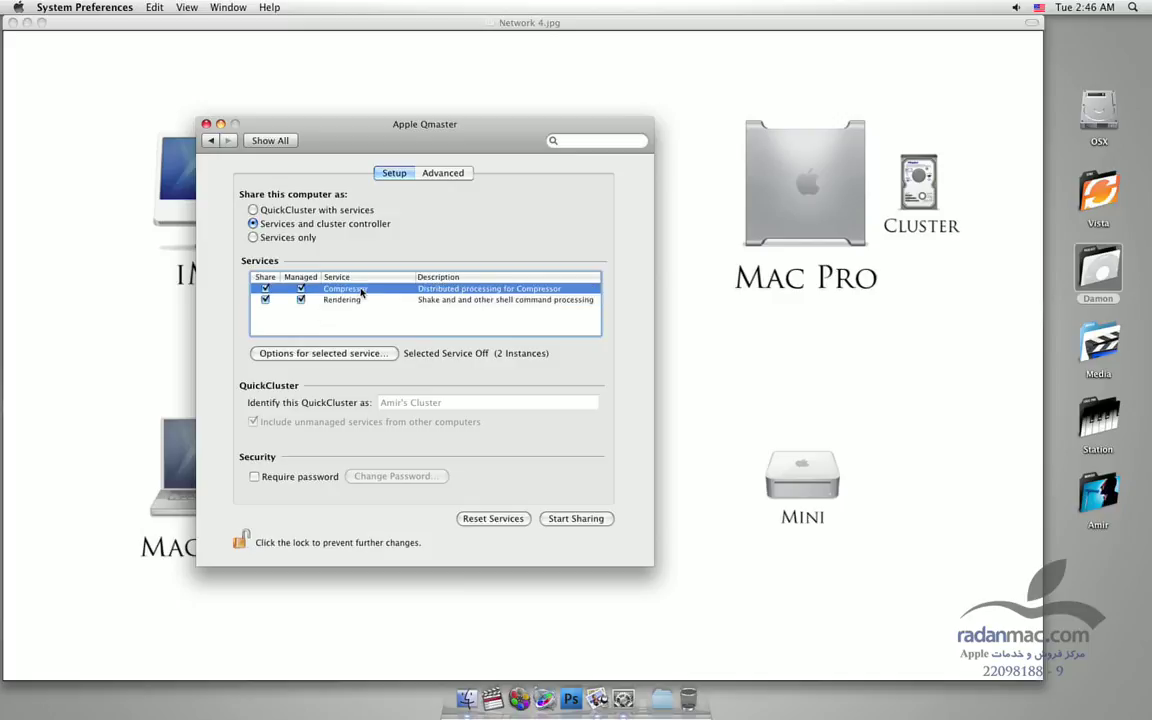
- Start Qmaster sharing from the Setup options and lock the pane against changes
left_click(440, 172)
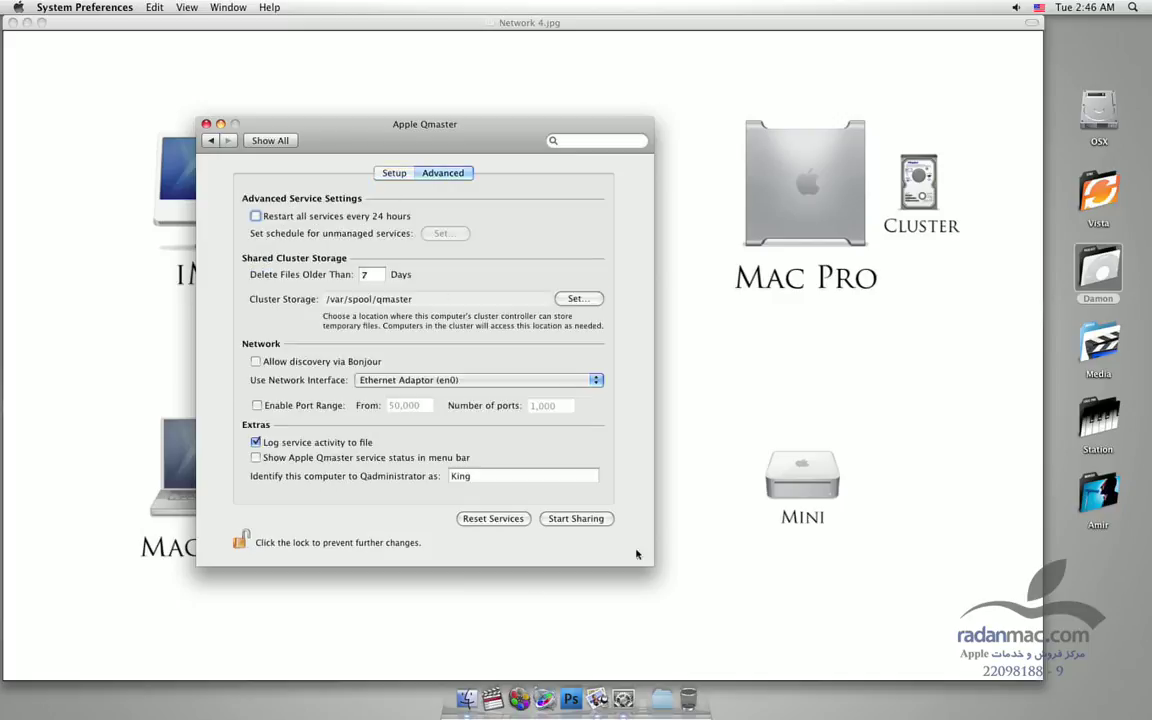
left_click(394, 174)
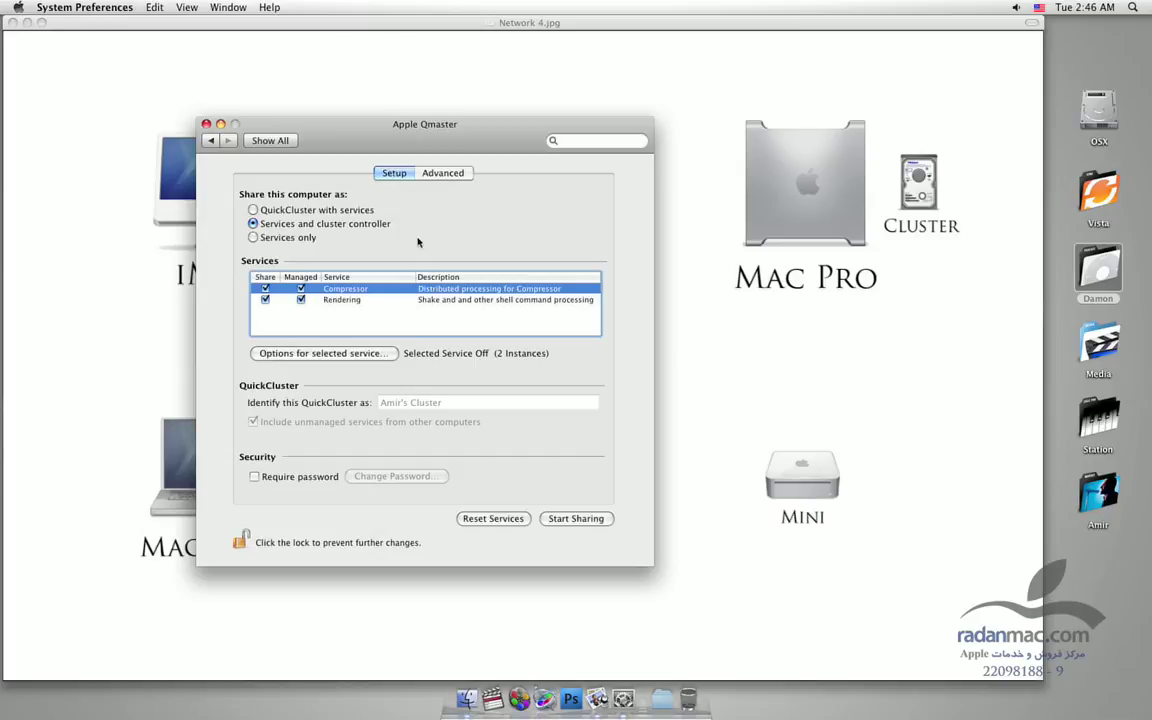
left_click(601, 522)
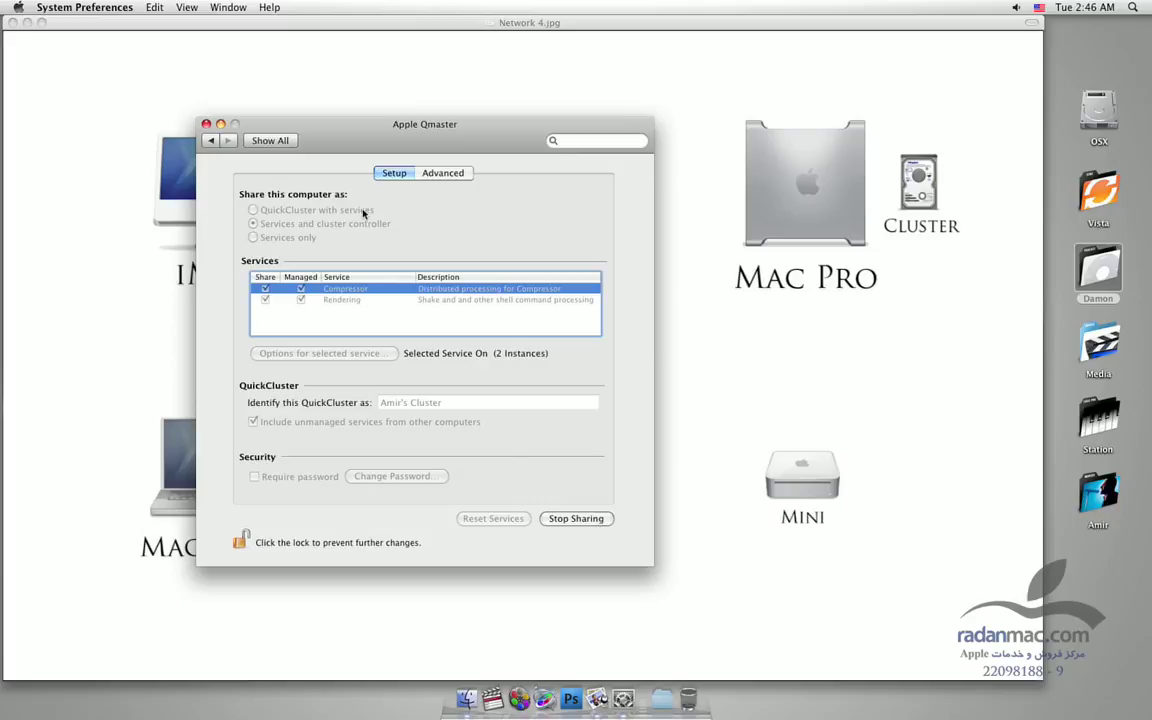
left_click_drag(325, 128, 340, 135)
left_click(256, 548)
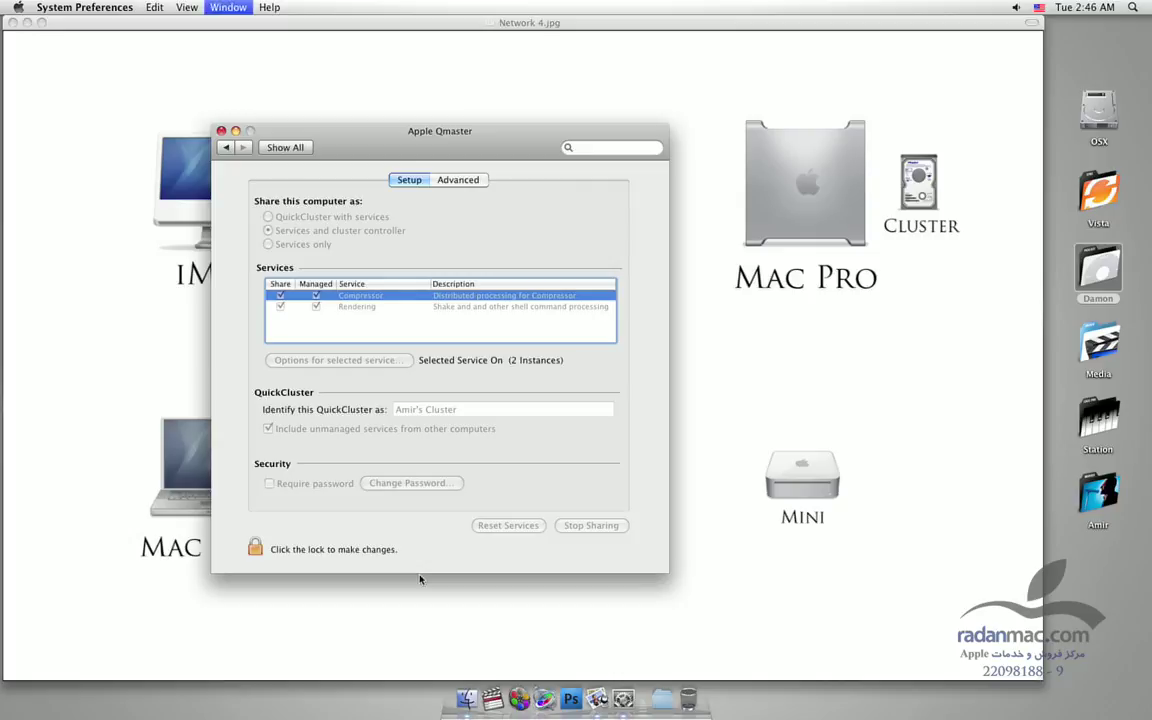
- Switch to Finder and launch Apple Qadministrator from the Applications folder
key("super+q")
key("super+Tab")
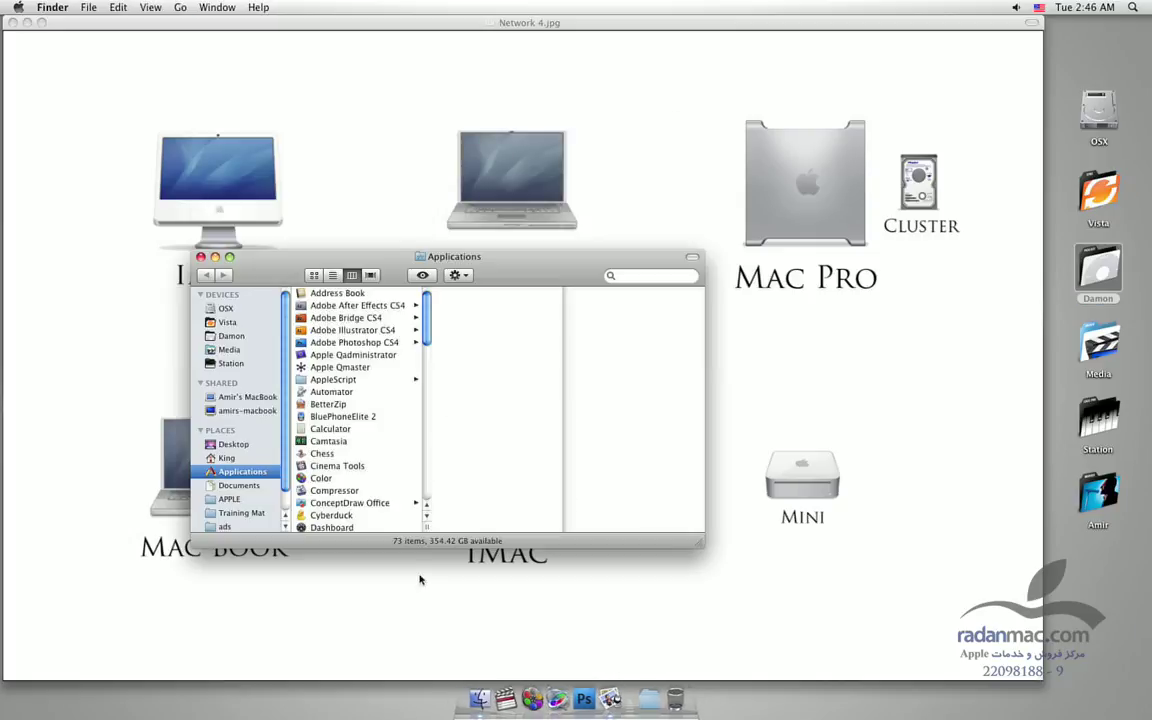
left_click(330, 355)
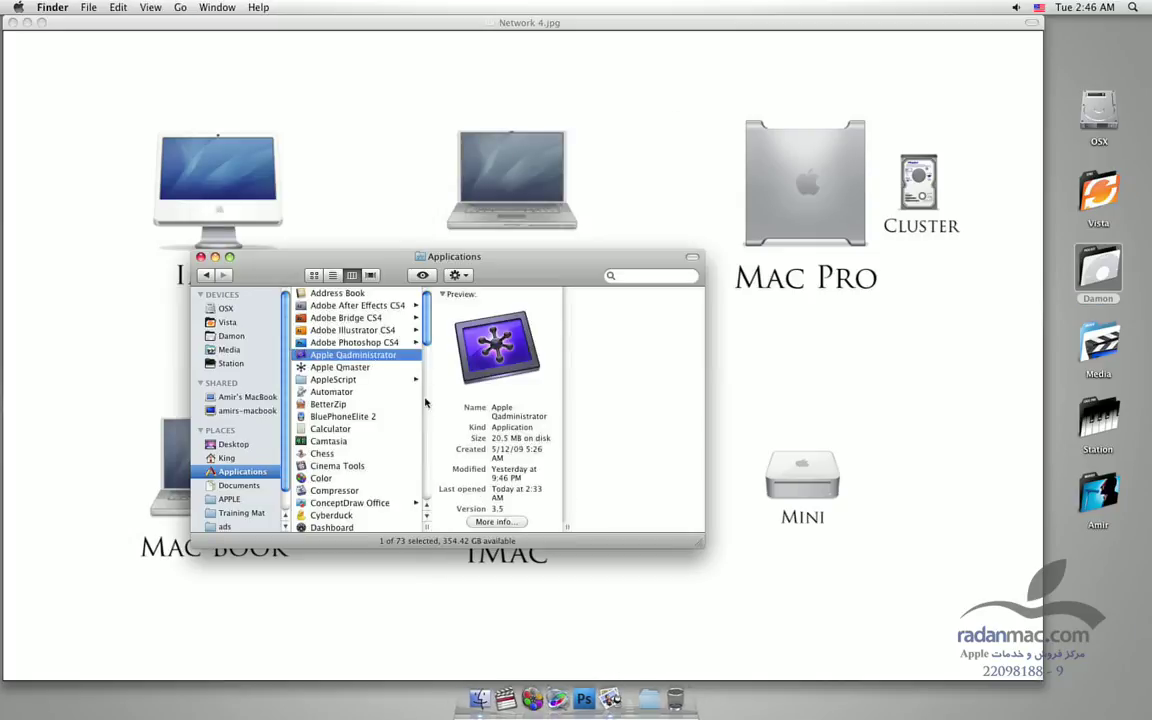
double_click(382, 358)
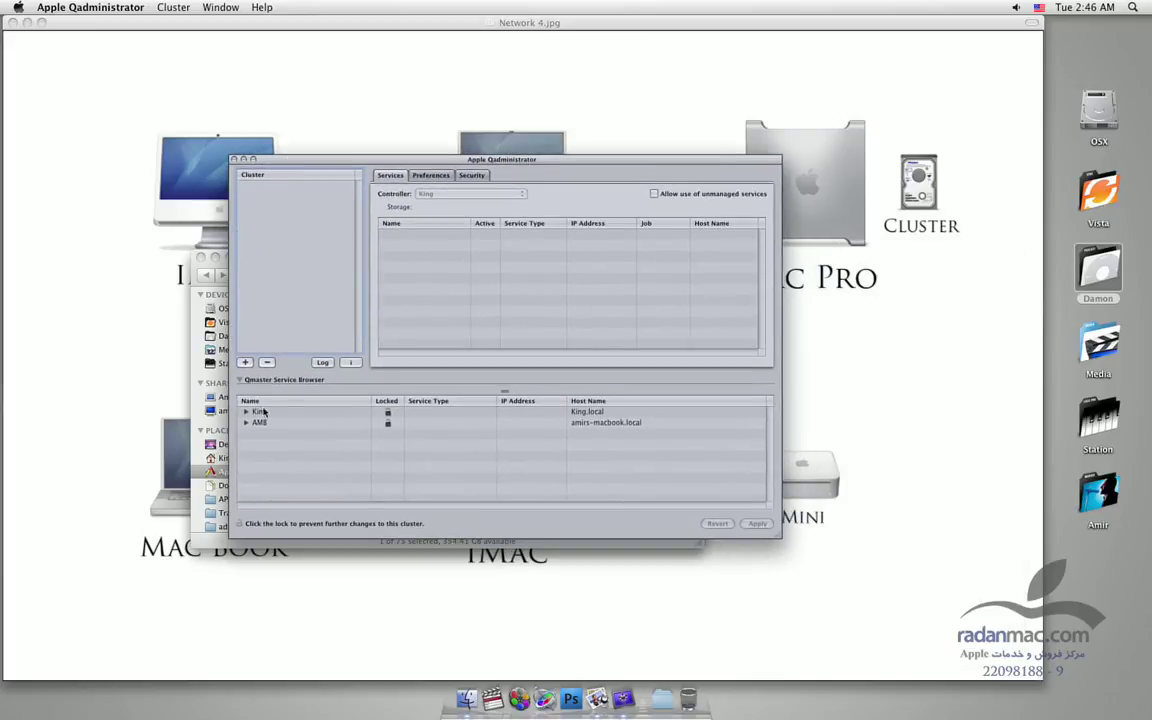
- Expand AMB and King in the service browser, then enlarge the window and browser pane
left_click(246, 422)
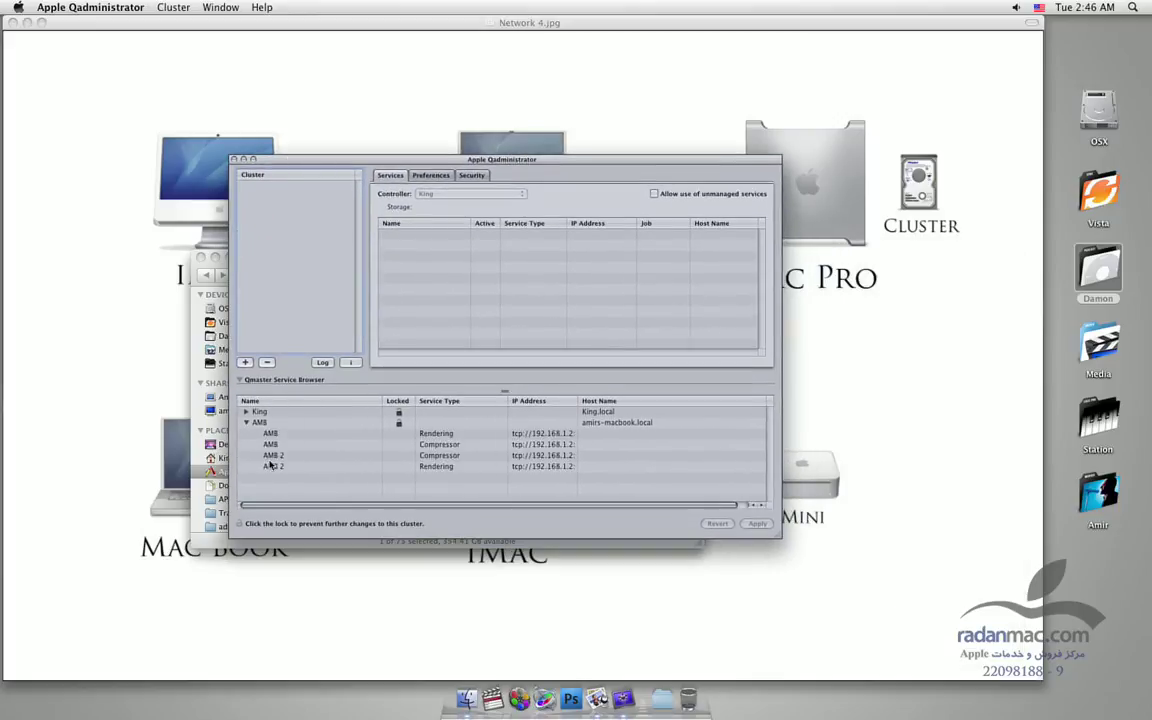
left_click(245, 412)
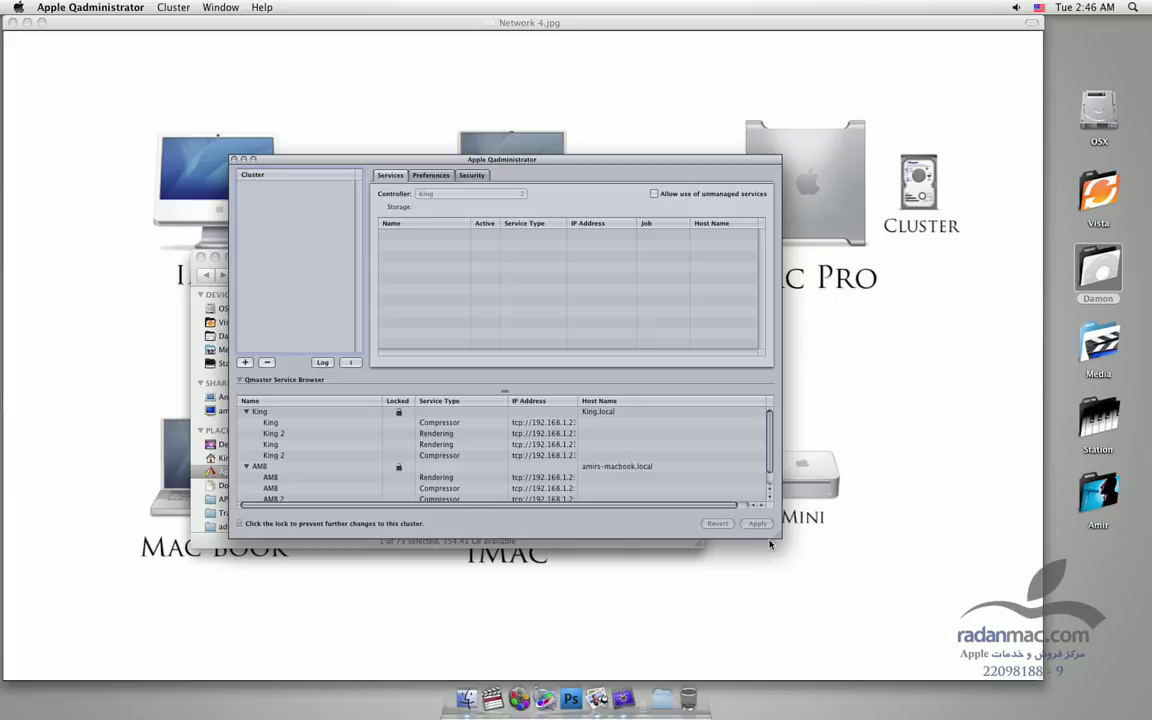
left_click_drag(800, 632, 801, 634)
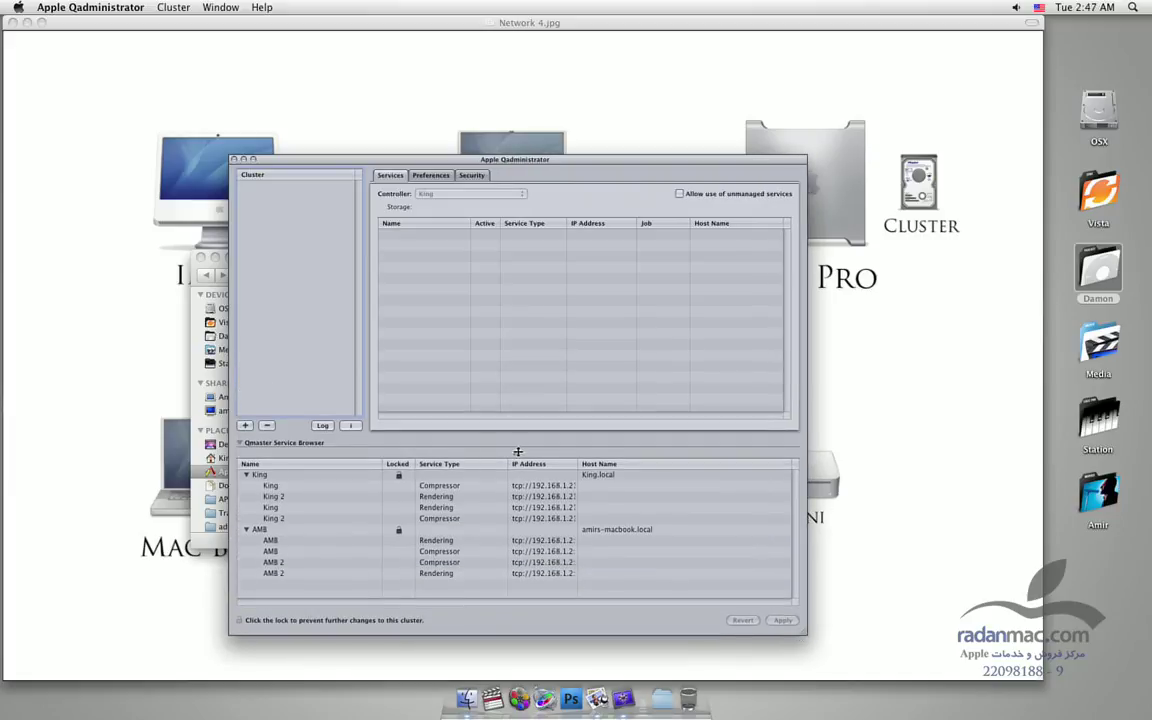
left_click_drag(519, 452, 519, 438)
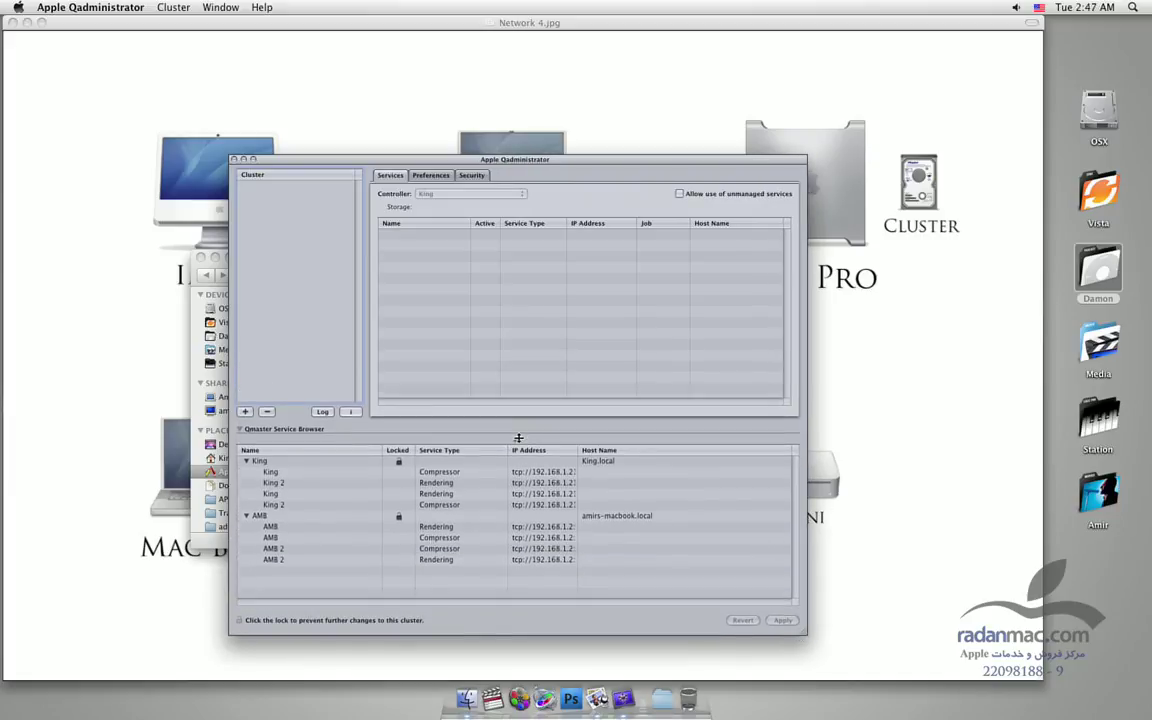
left_click_drag(312, 158, 361, 158)
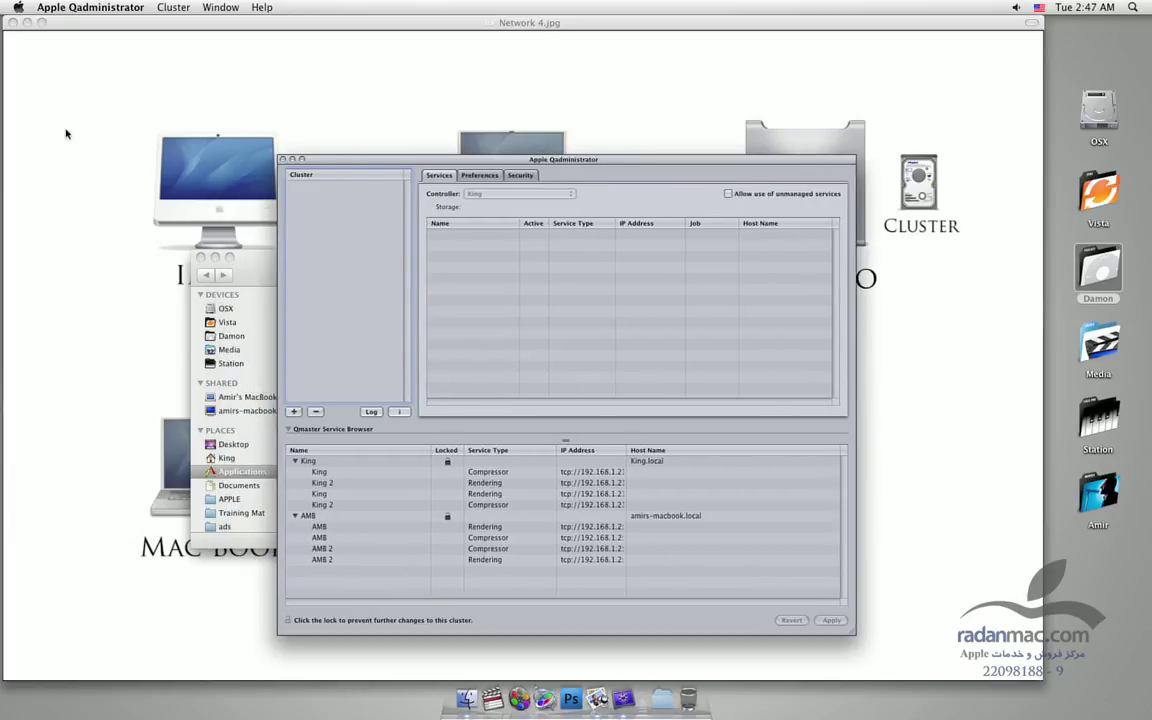
left_click(108, 9)
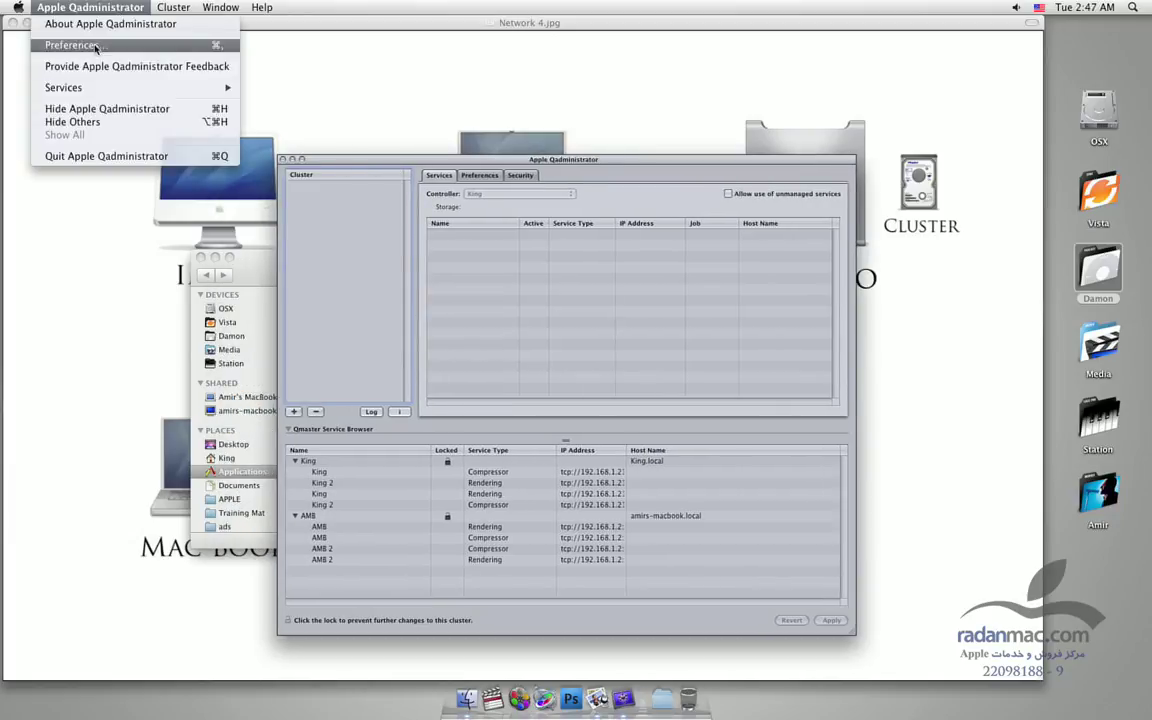
- Try adding a manual computer in Preferences, cancel it, and widen the IP Address column
left_click(96, 46)
mouse_move(522, 135)
left_mouse_down()
mouse_move(657, 204)
mouse_move(733, 269)
left_mouse_up()
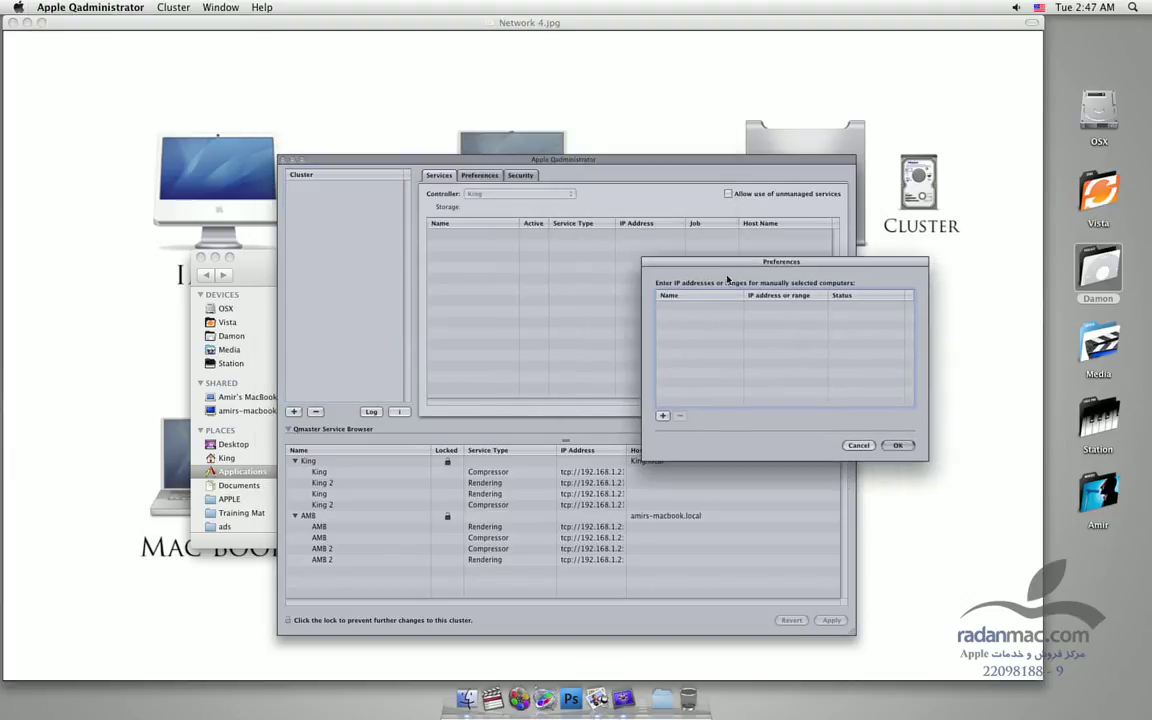
left_click(662, 415)
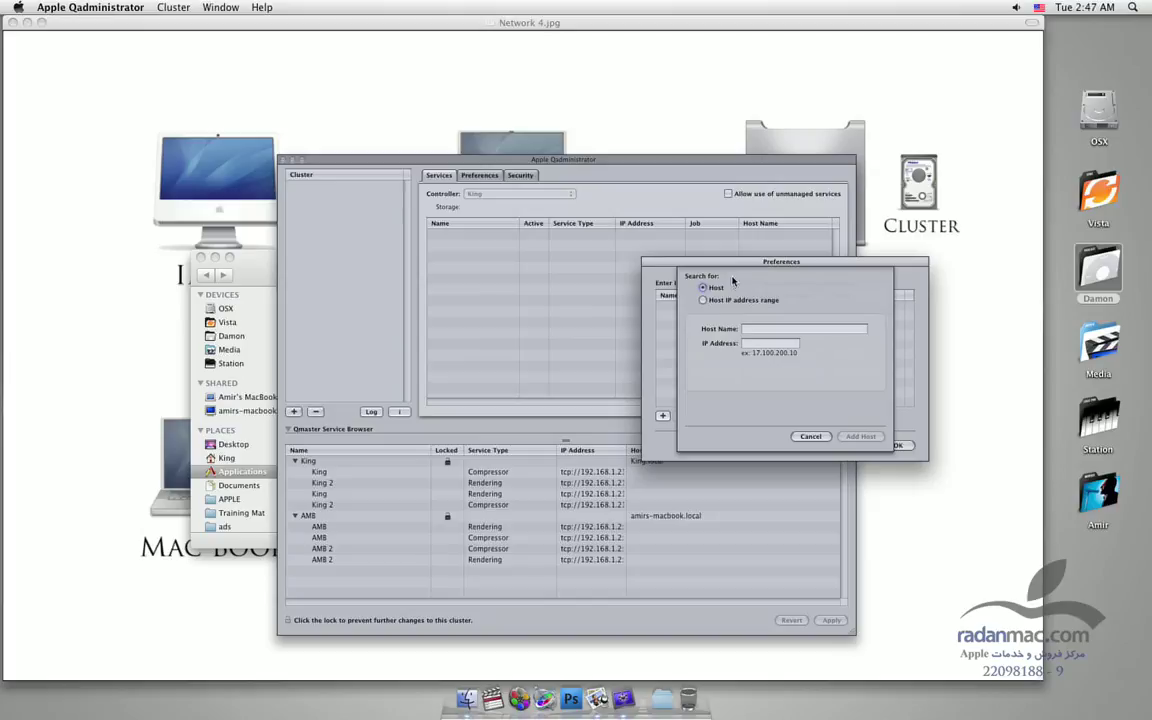
left_click_drag(734, 262, 763, 337)
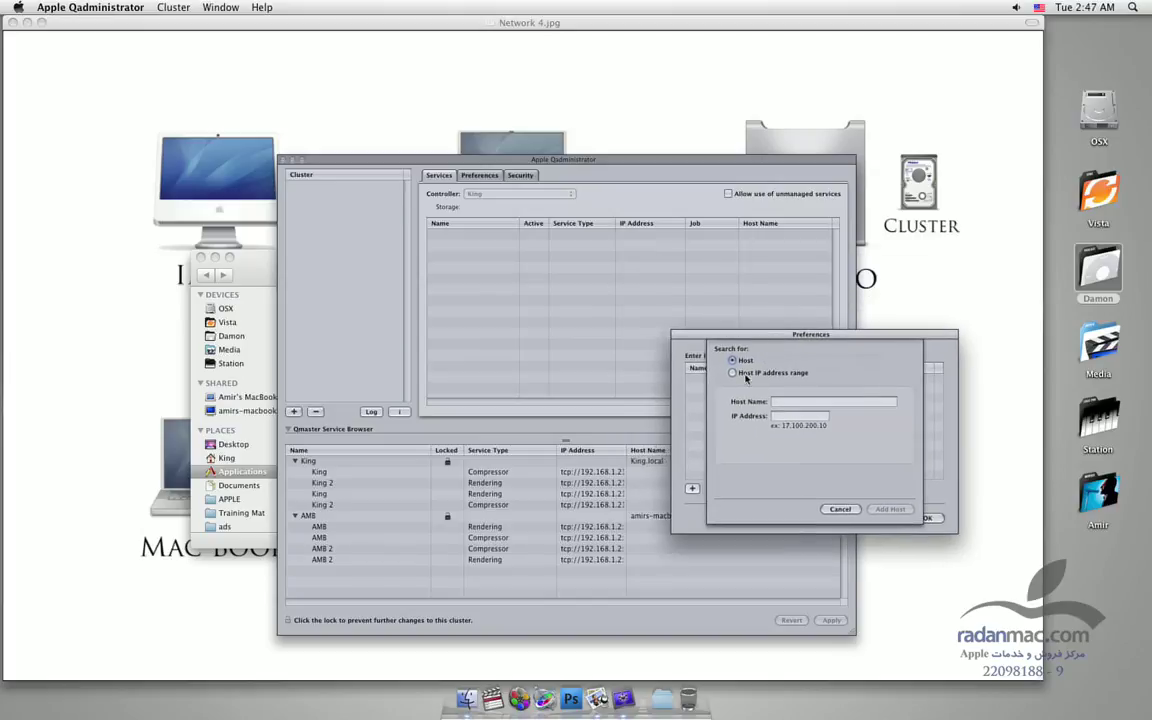
left_click(840, 509)
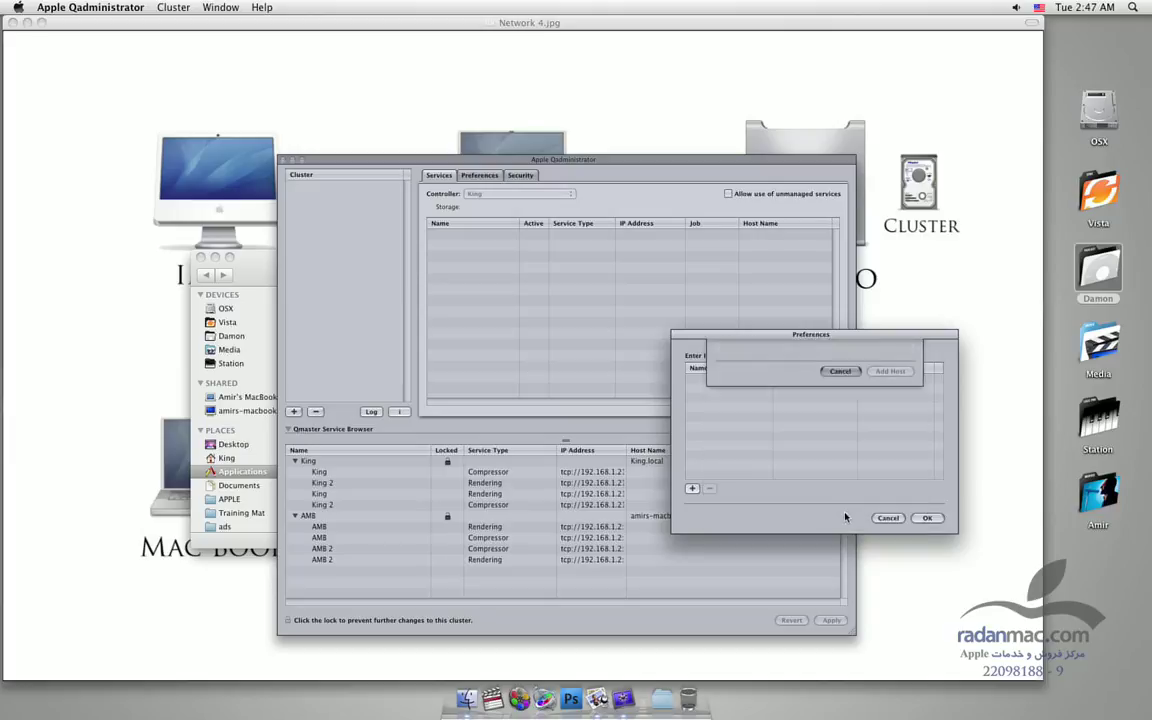
left_click(887, 519)
left_click_drag(626, 450, 658, 450)
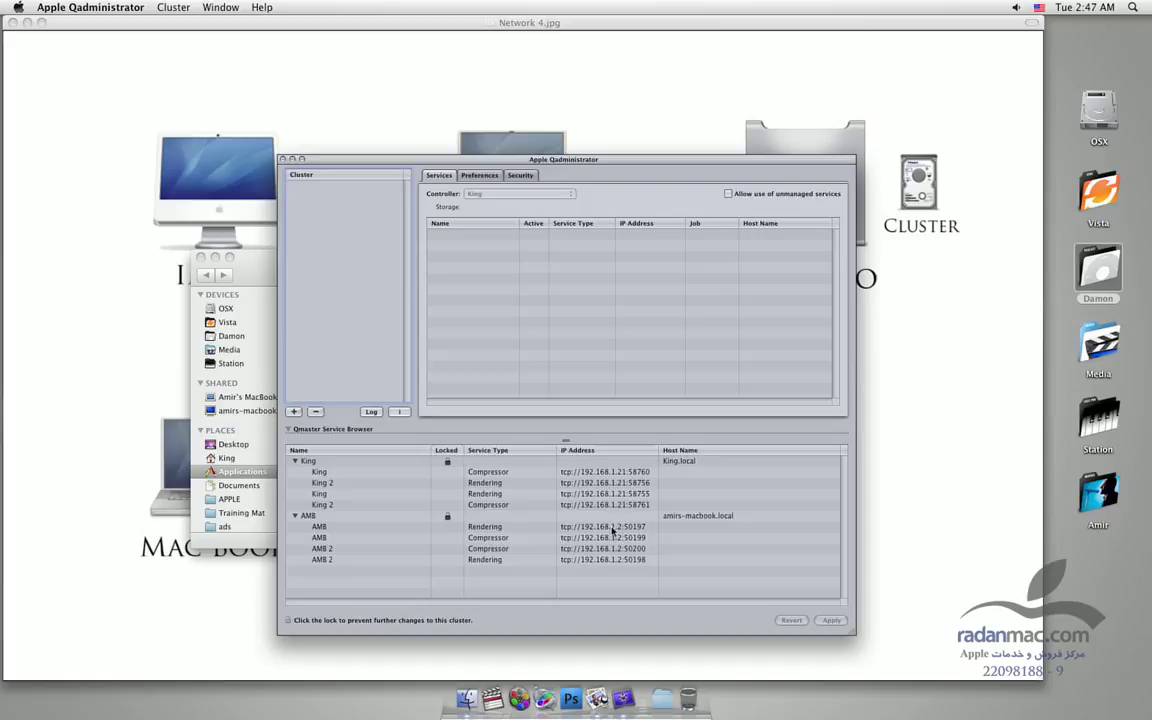
key("super+comma")
- Start adding a manual computer and try a host IP address range ending in 1
left_click(454, 290)
left_click_drag(562, 140, 736, 277)
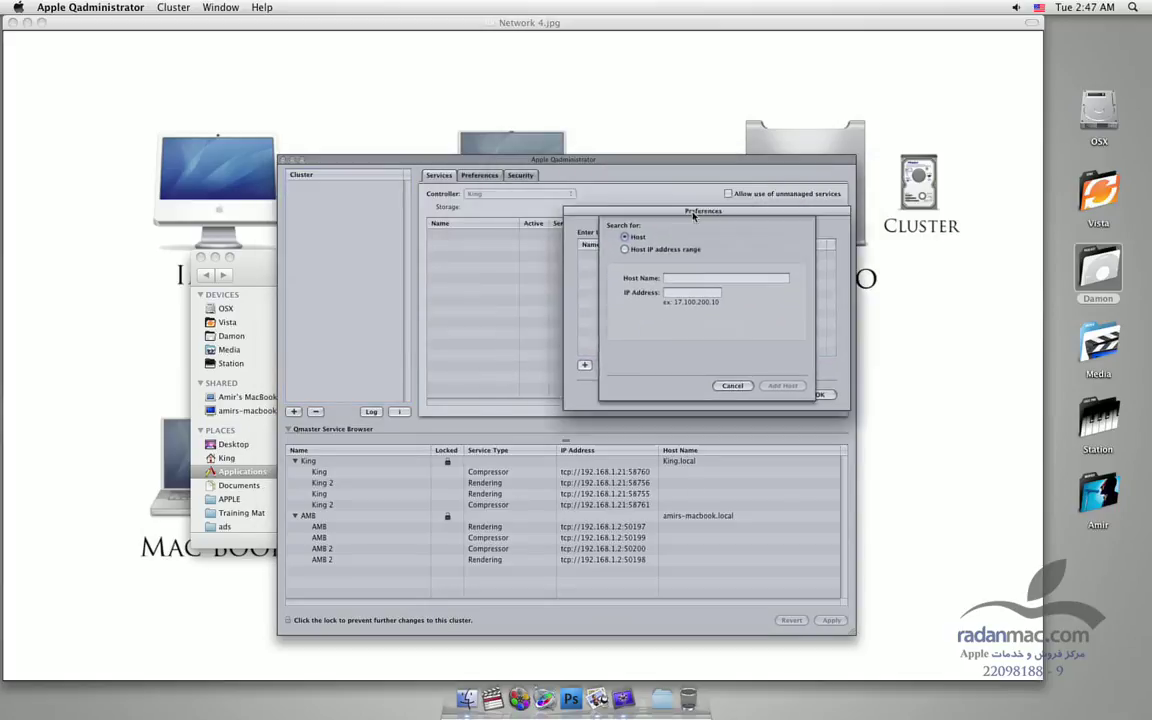
left_click(673, 313)
type("192.168.1.1")
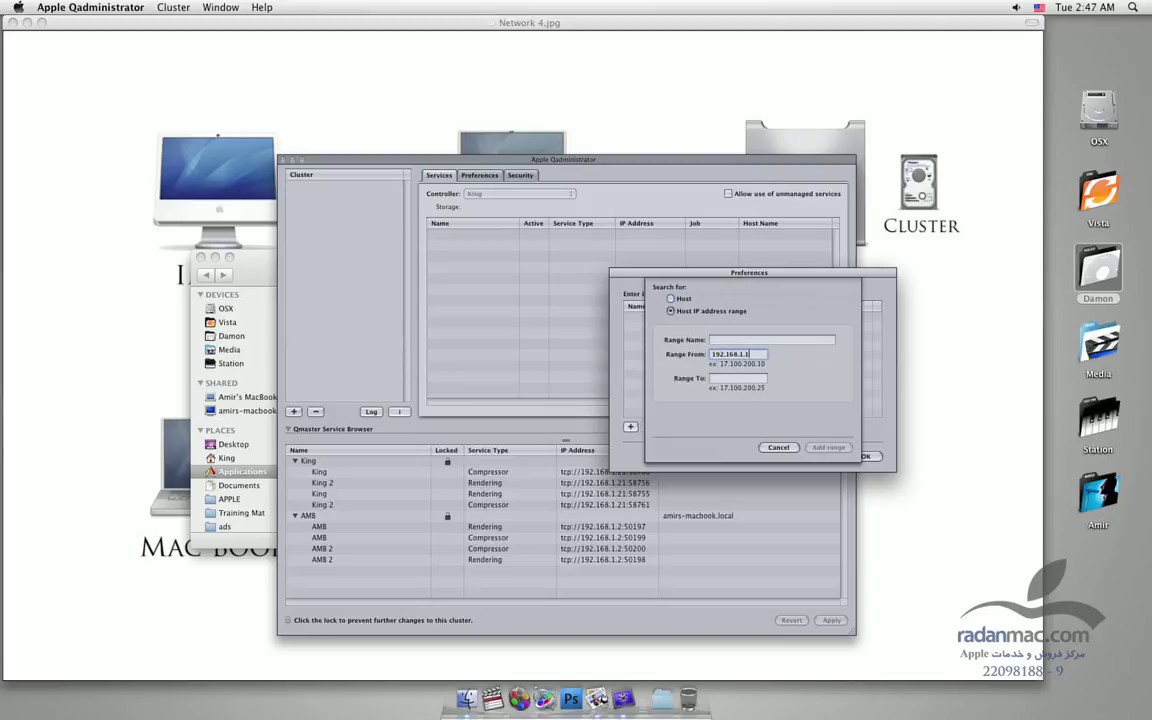
left_click(738, 378)
type("1.1")
- Try the single Host field with 'mac', cancel, close Preferences, and collapse King
left_click(685, 300)
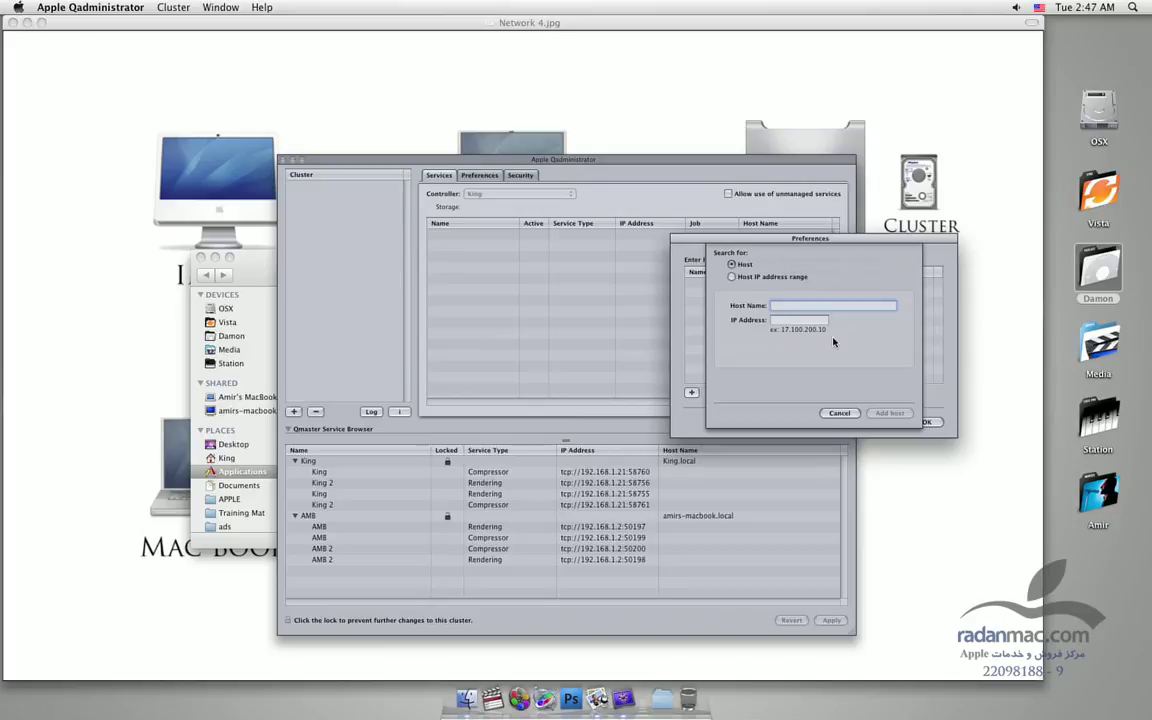
type("mac")
key("Tab")
type("192.168.1.2")
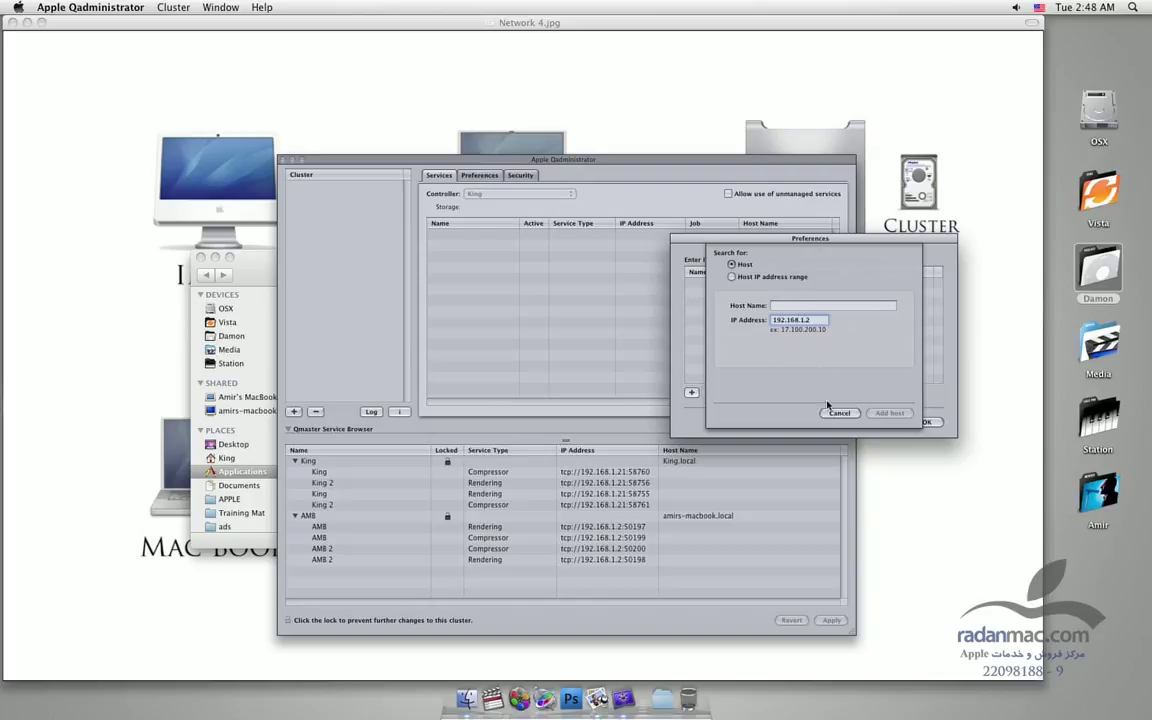
left_click(838, 414)
left_click_drag(838, 416, 898, 418)
left_click(838, 415)
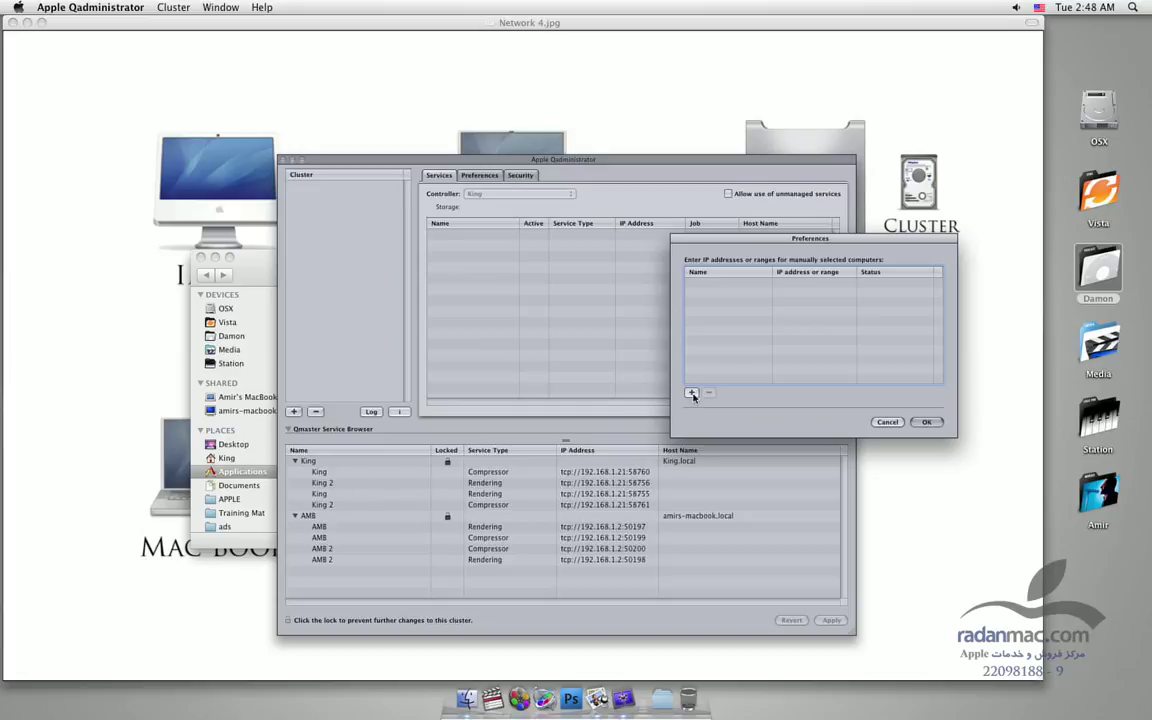
left_click(887, 421)
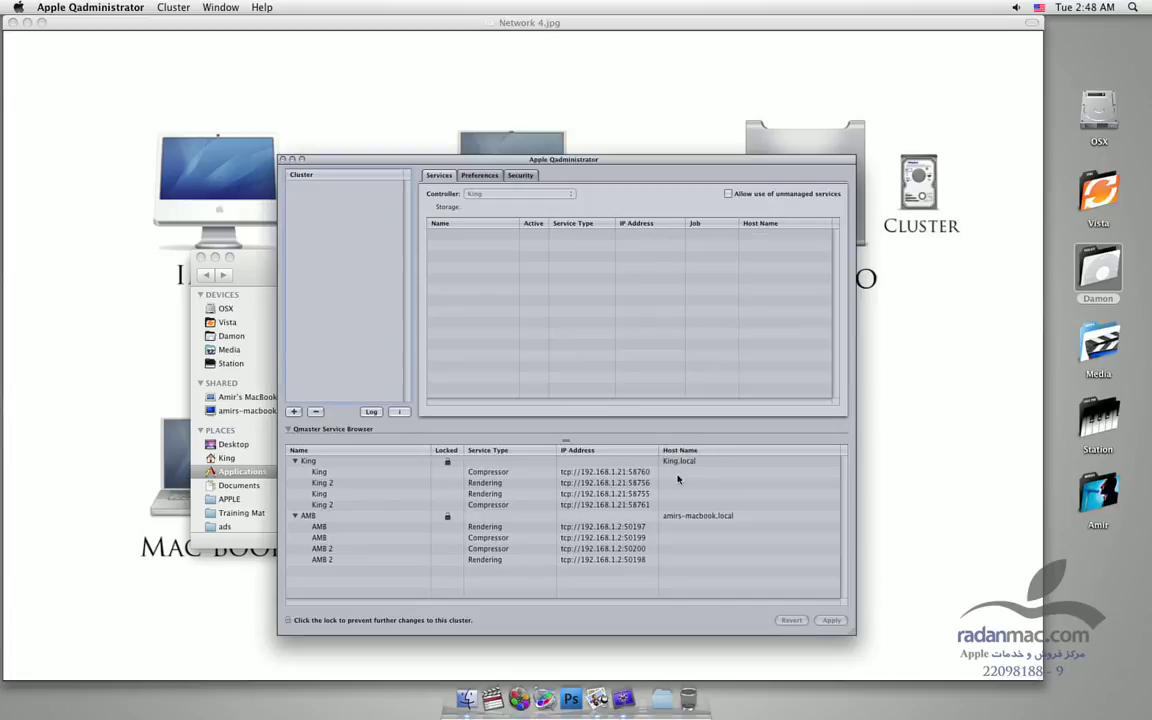
left_click(295, 461)
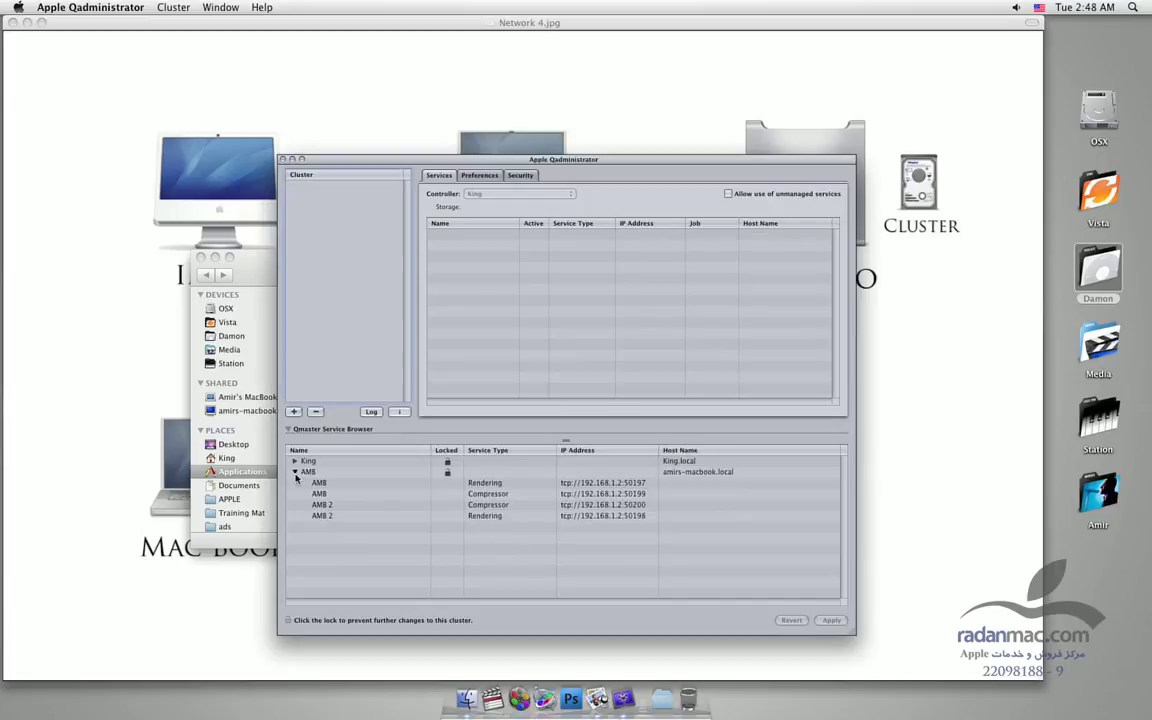
left_click(295, 472)
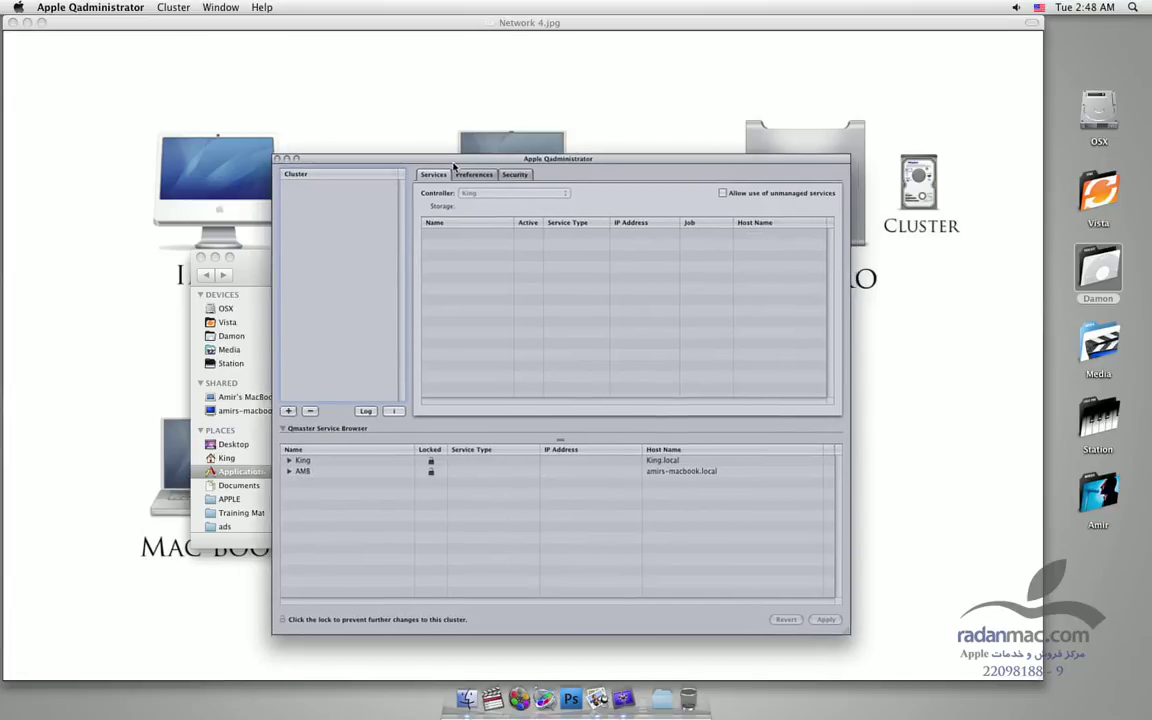
- Drag the King and AMB services from the browser into a new cluster
left_click_drag(459, 167, 339, 178)
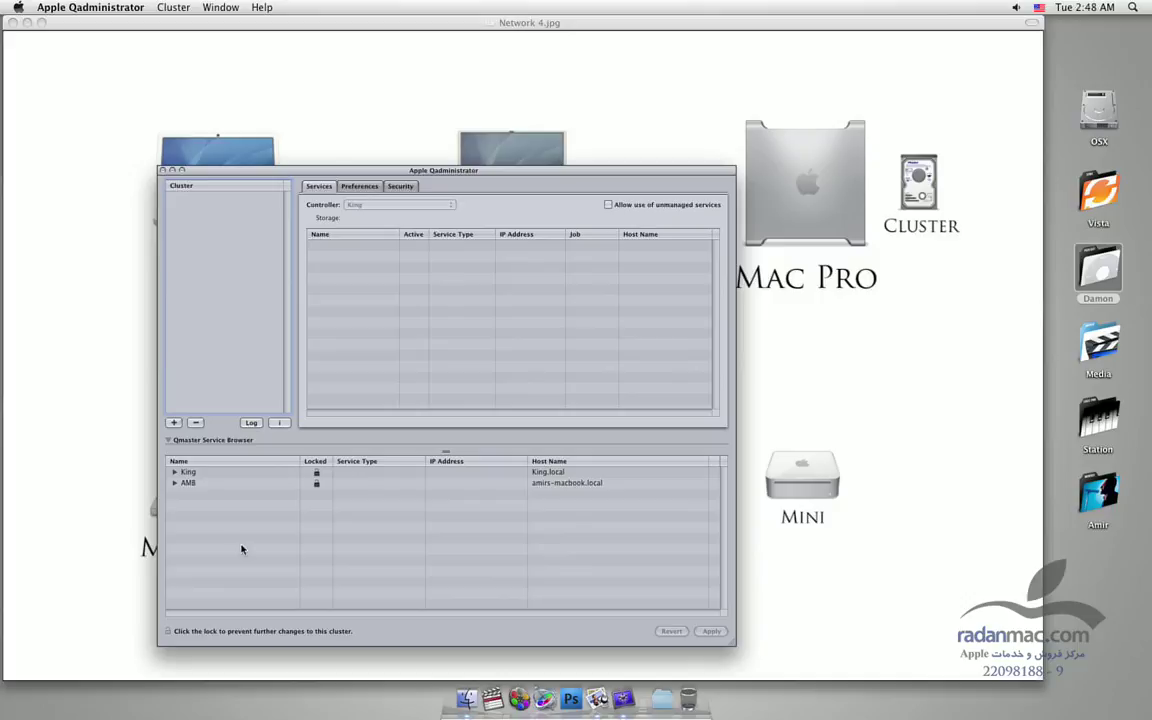
left_click_drag(218, 472, 182, 530)
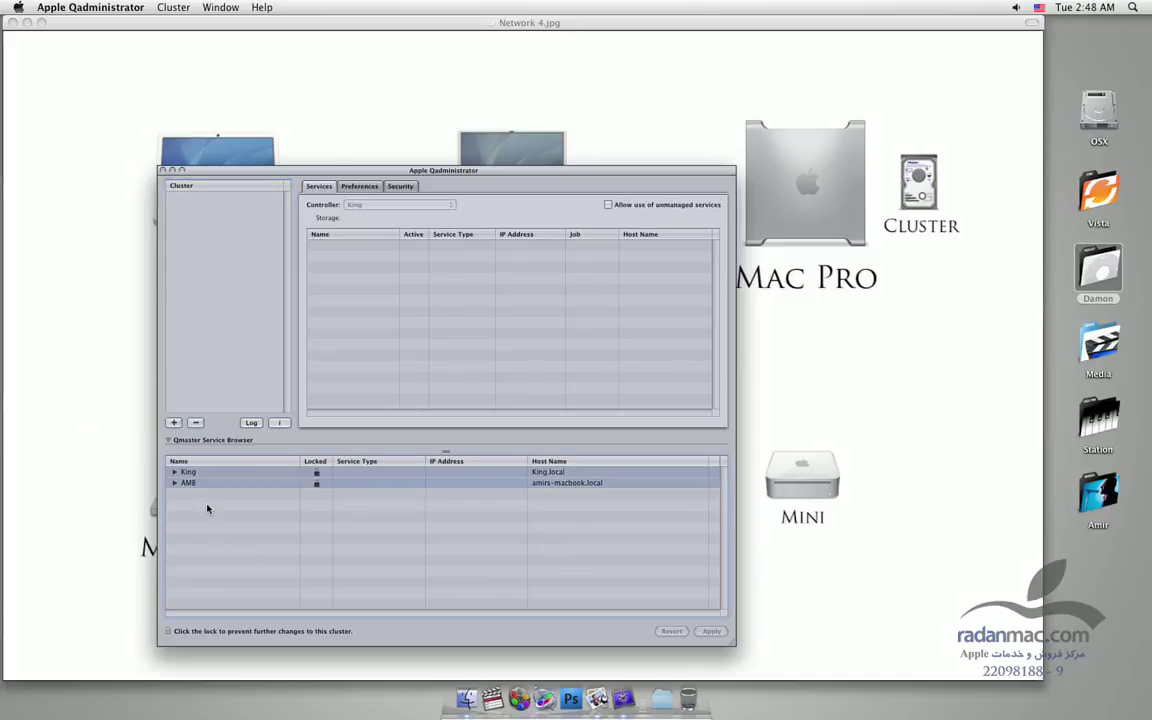
left_click_drag(185, 482, 355, 311)
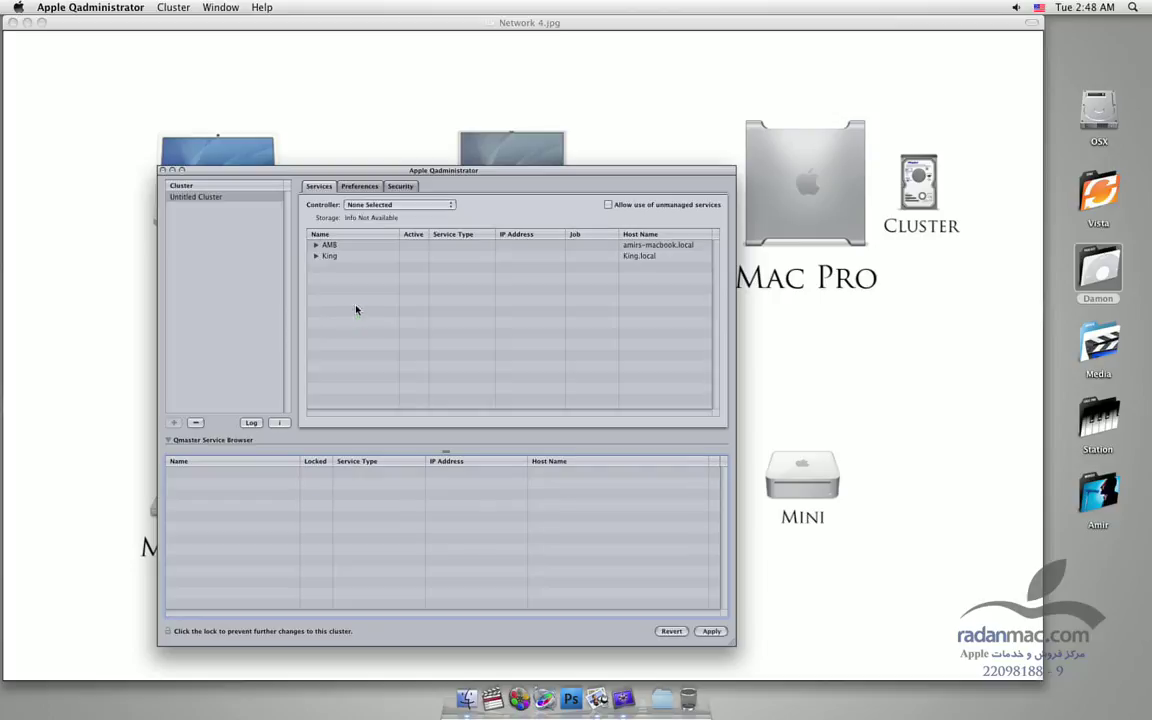
- Make King the cluster controller and replace the Untitled Cluster name
left_click(390, 205)
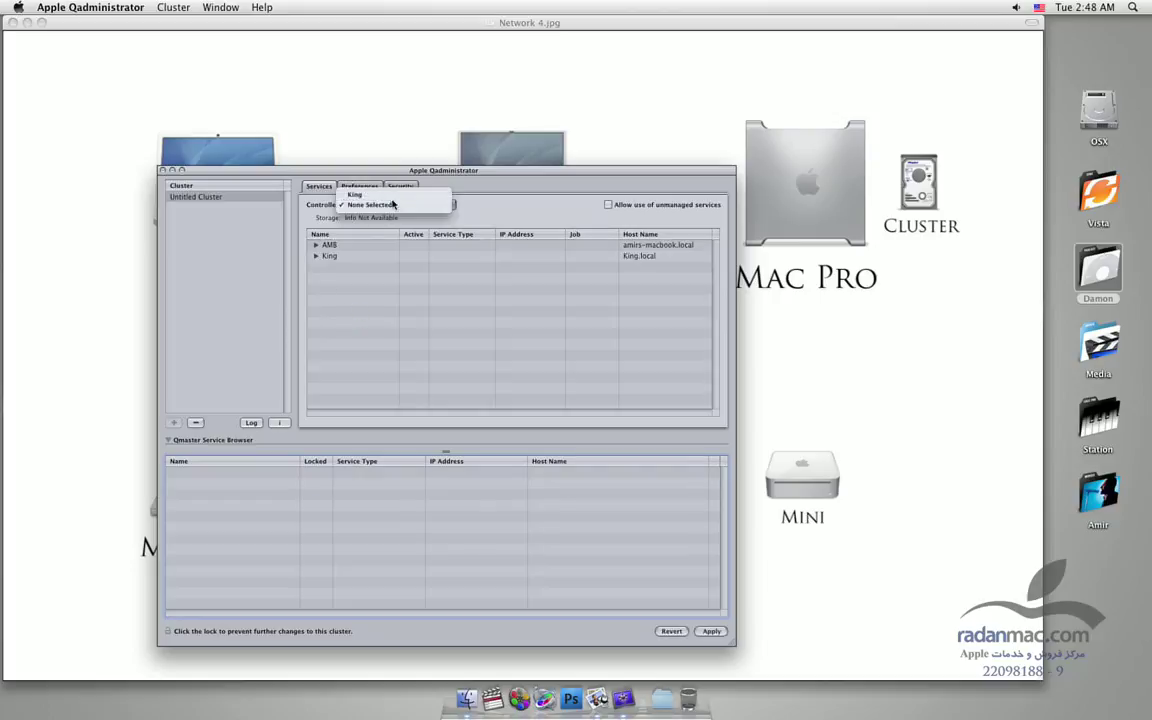
left_click(348, 193)
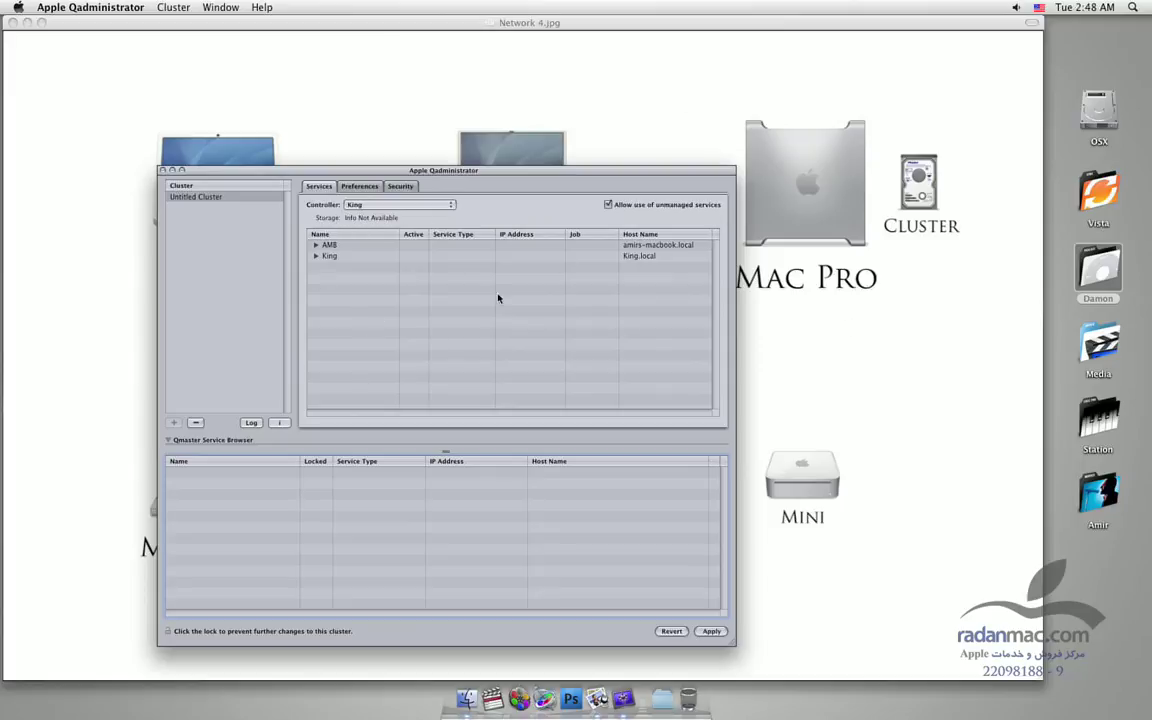
left_click(181, 194)
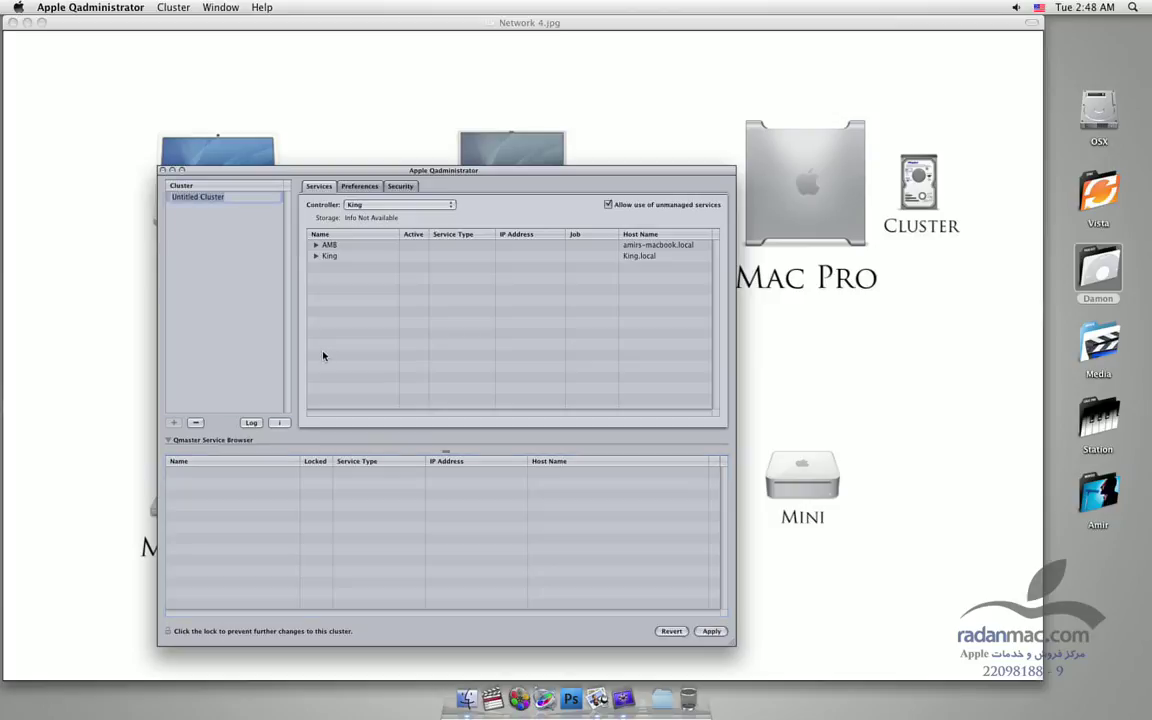
type("Amir's")
key("Return")
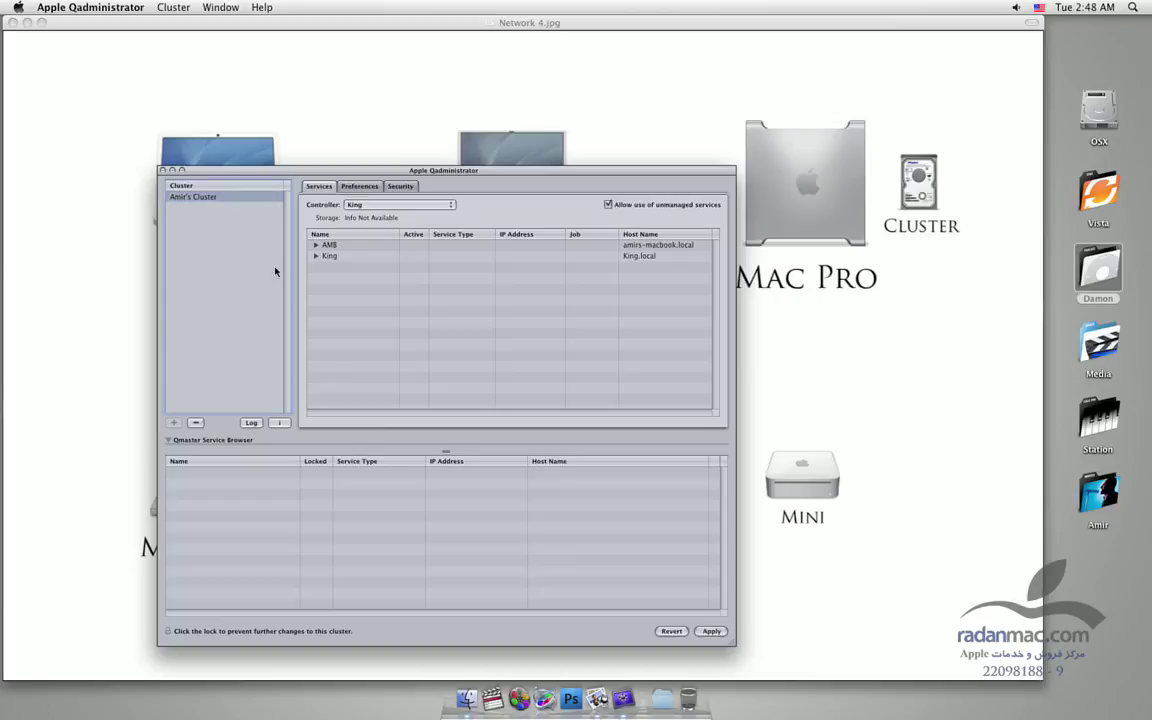
left_click(363, 187)
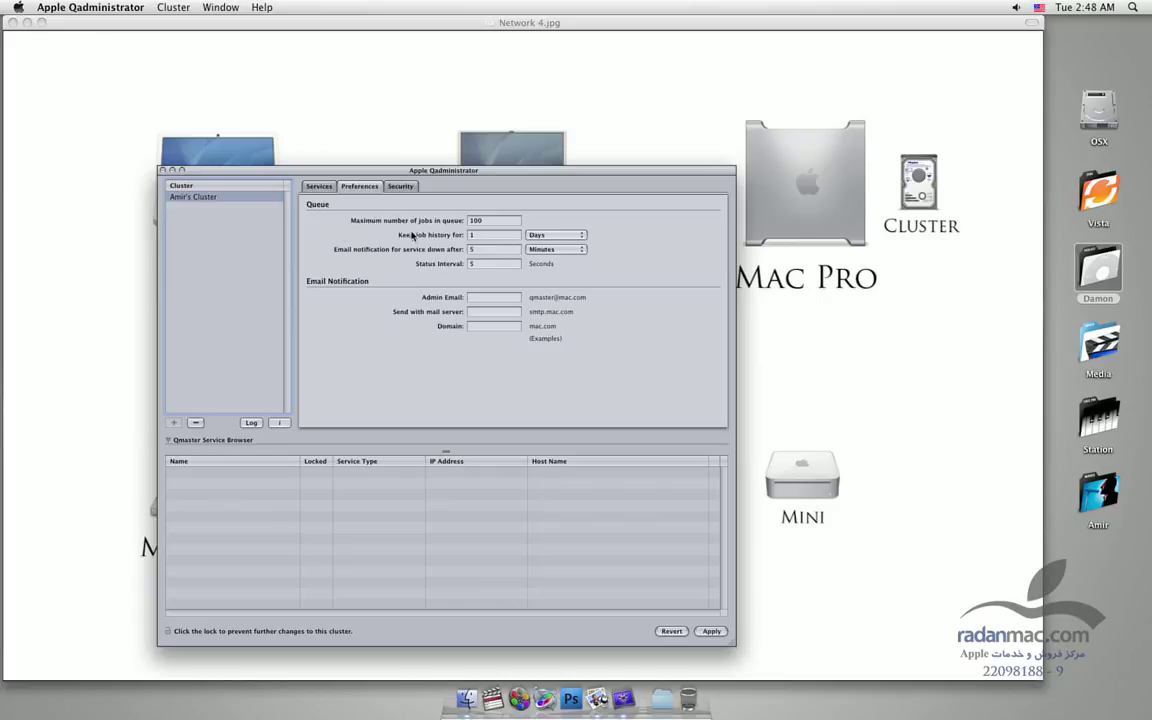
left_click(402, 186)
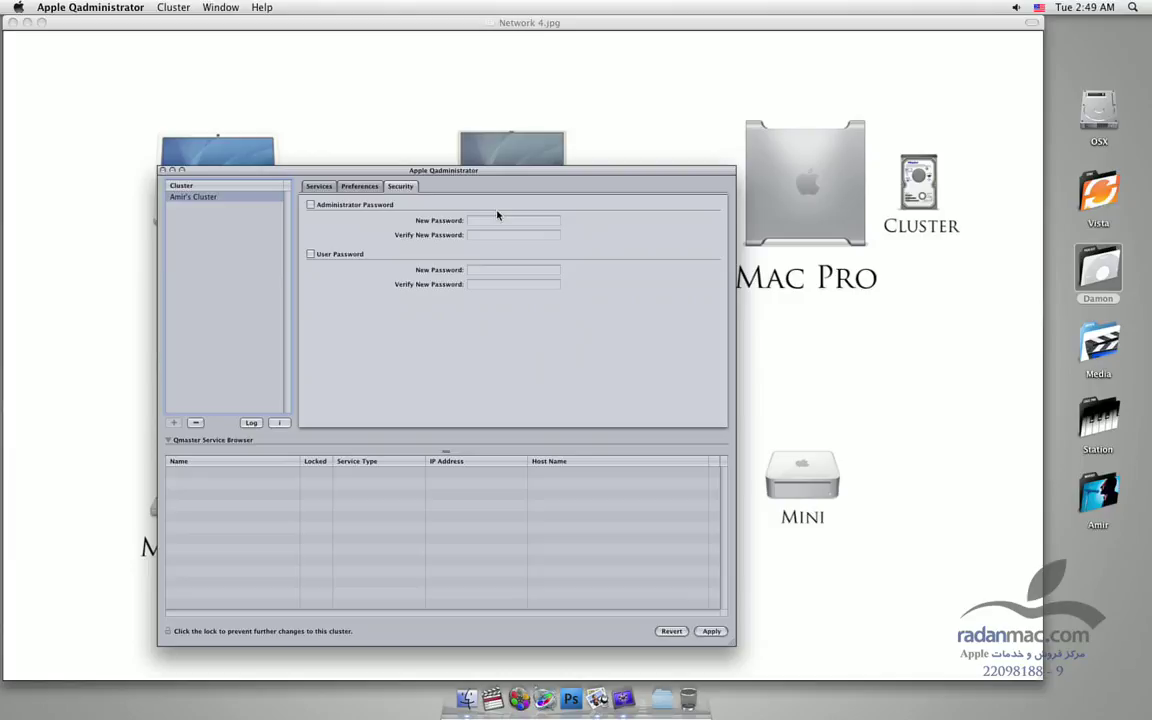
left_click(316, 186)
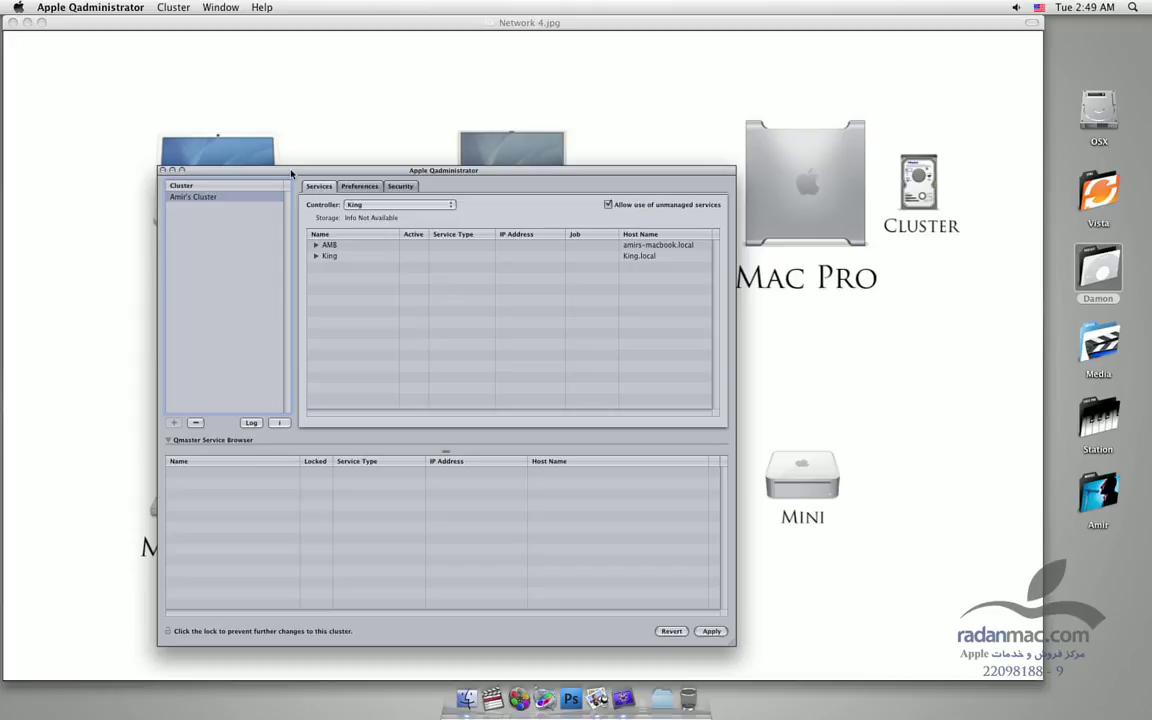
left_click_drag(291, 172, 288, 160)
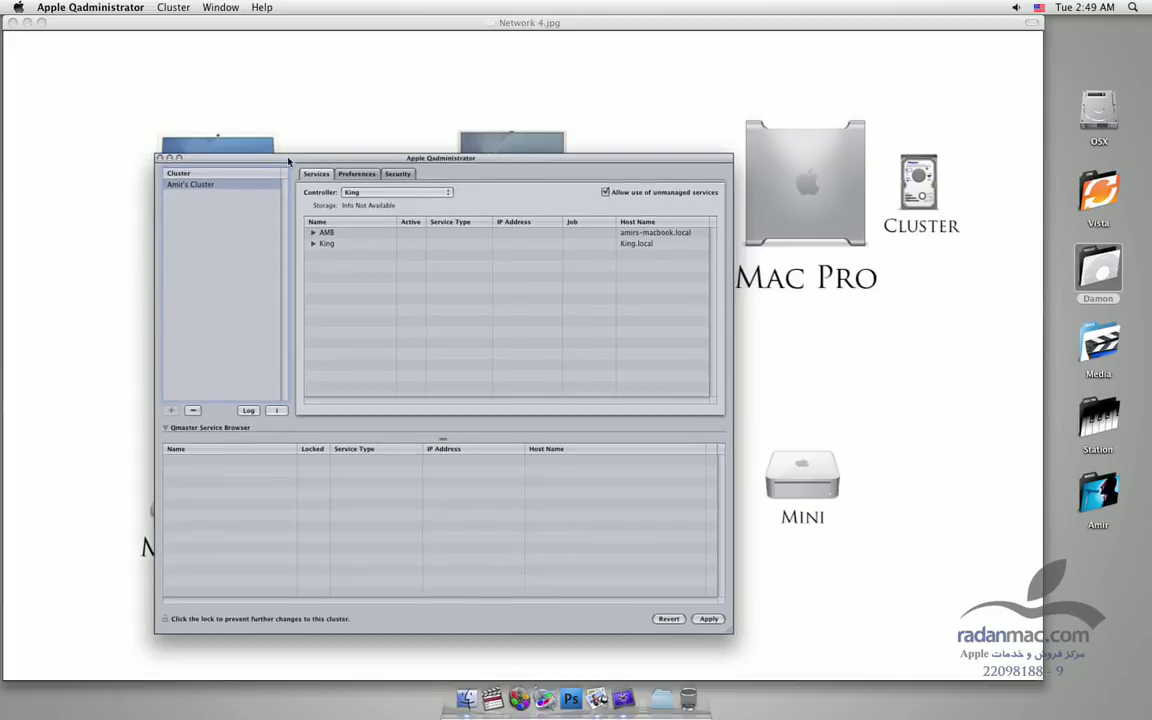
left_click(313, 243)
- Expand AMB and check each AMB and King Compressor and Rendering service row
left_click(314, 233)
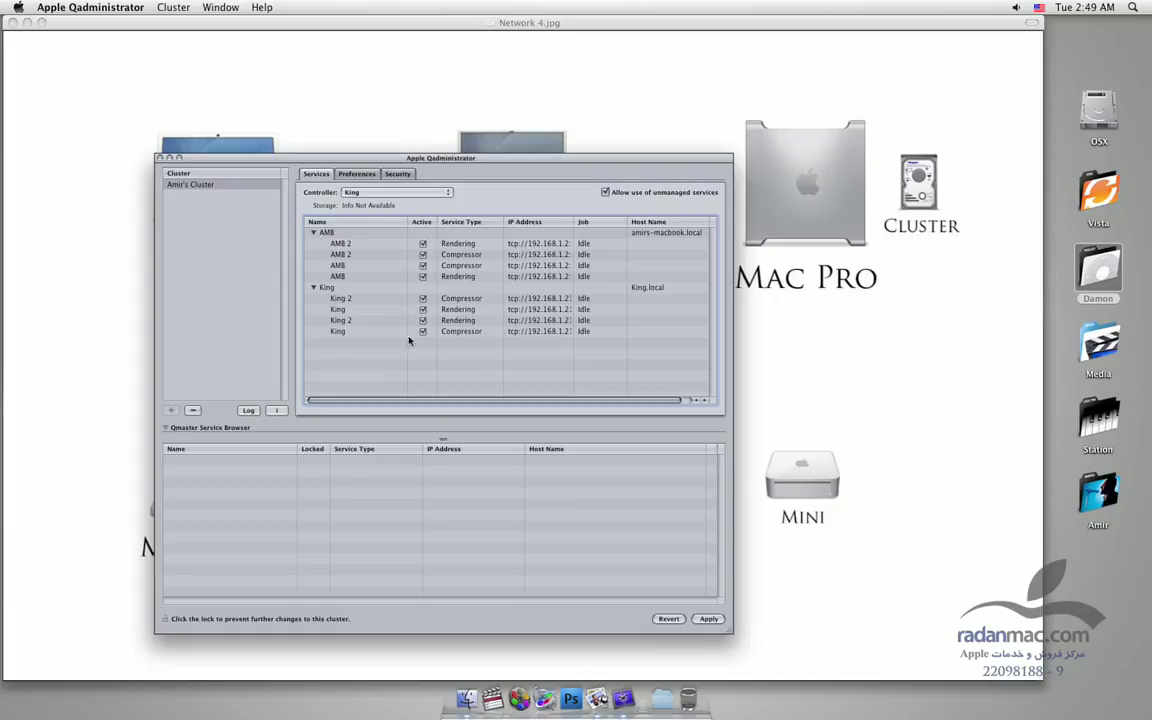
left_click(320, 287)
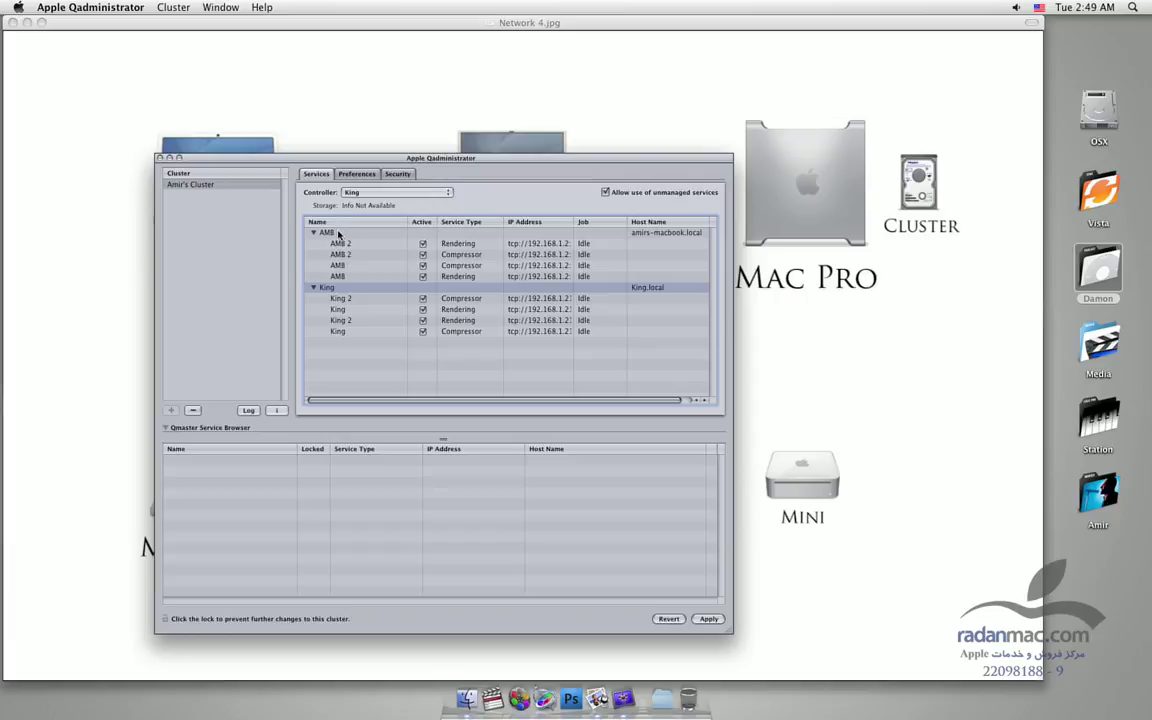
left_click(335, 233)
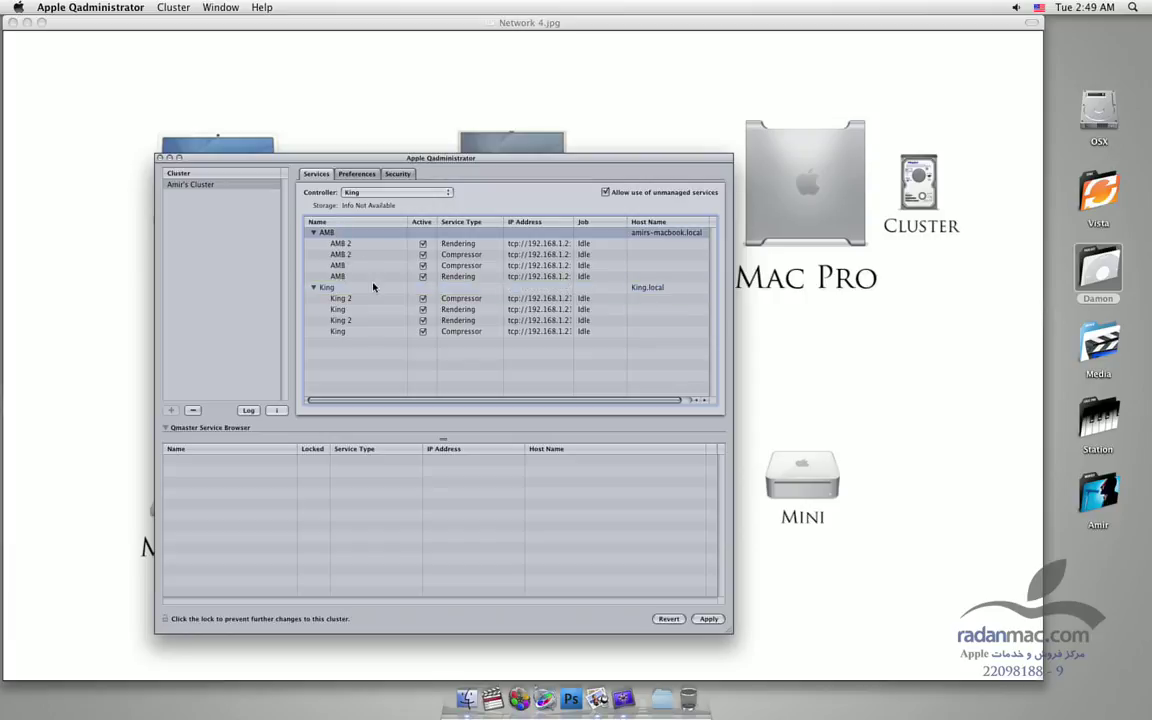
left_click(365, 265)
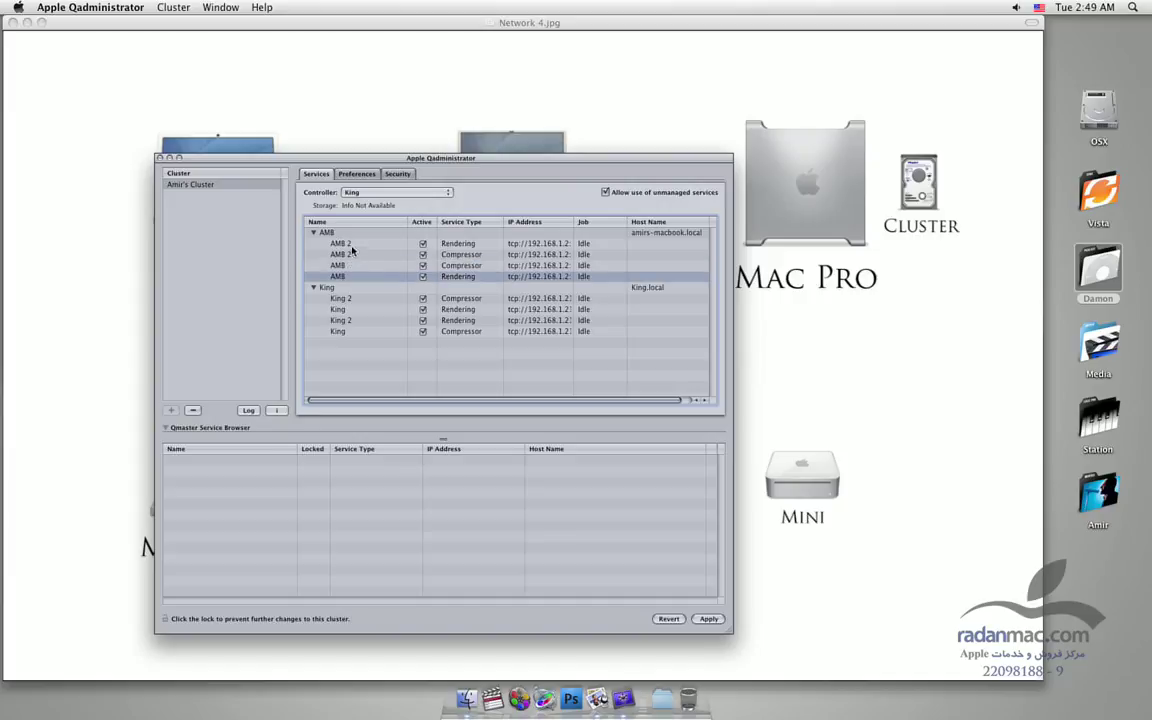
left_click(351, 245)
left_click(345, 298)
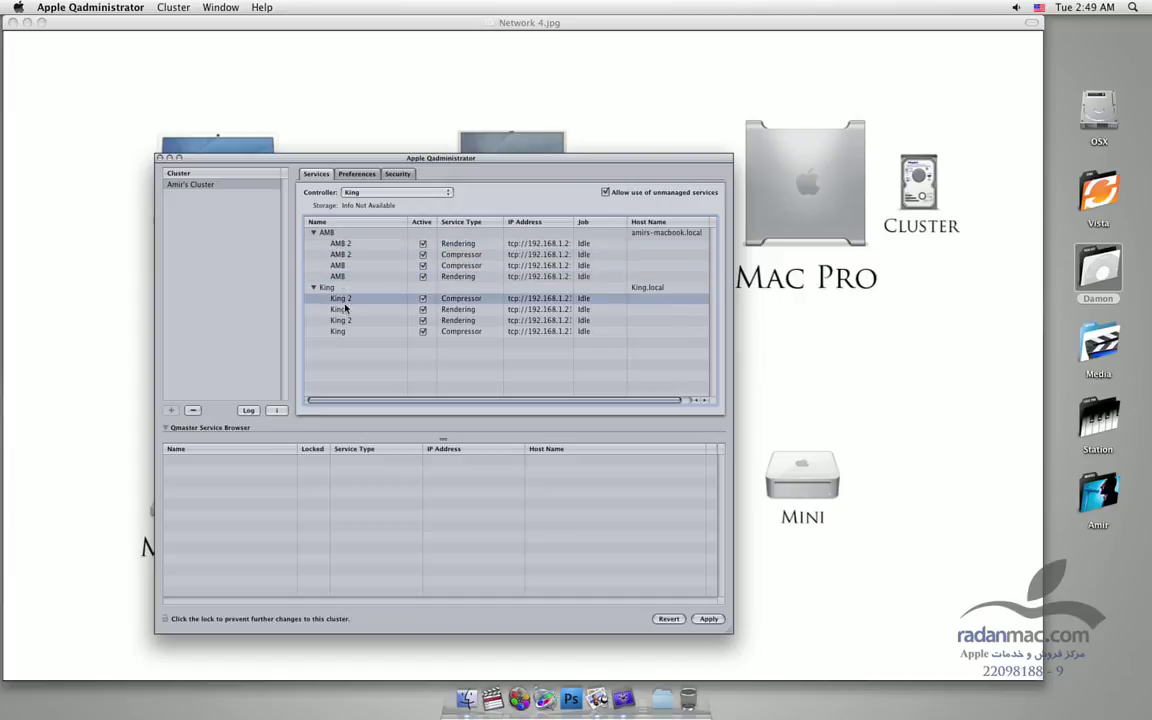
left_click(350, 320)
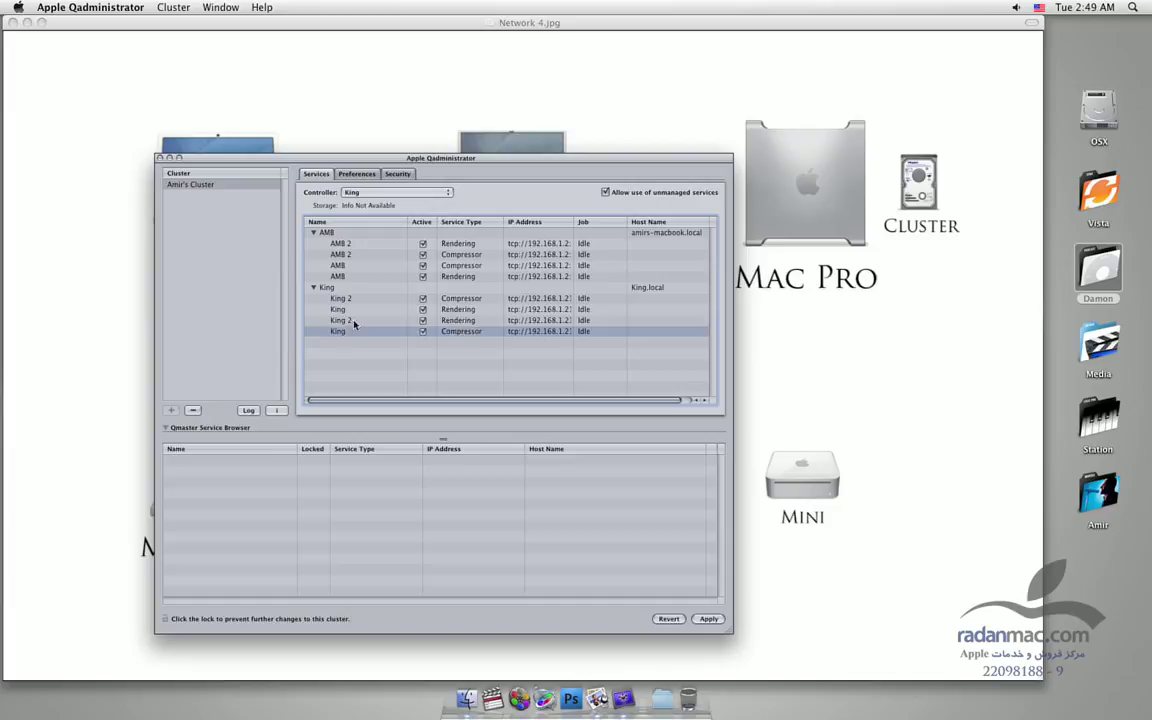
left_click(352, 310)
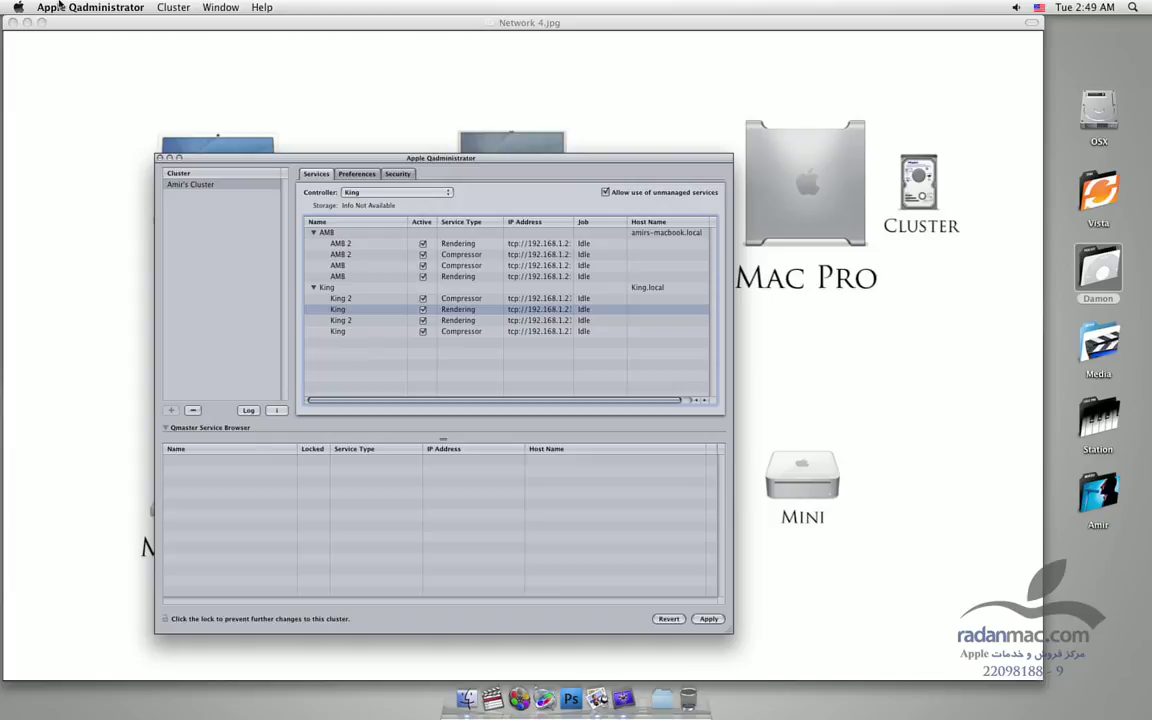
left_click(18, 7)
- Open the Apple Qmaster pane in System Preferences and place it beside the cluster window
left_click(25, 68)
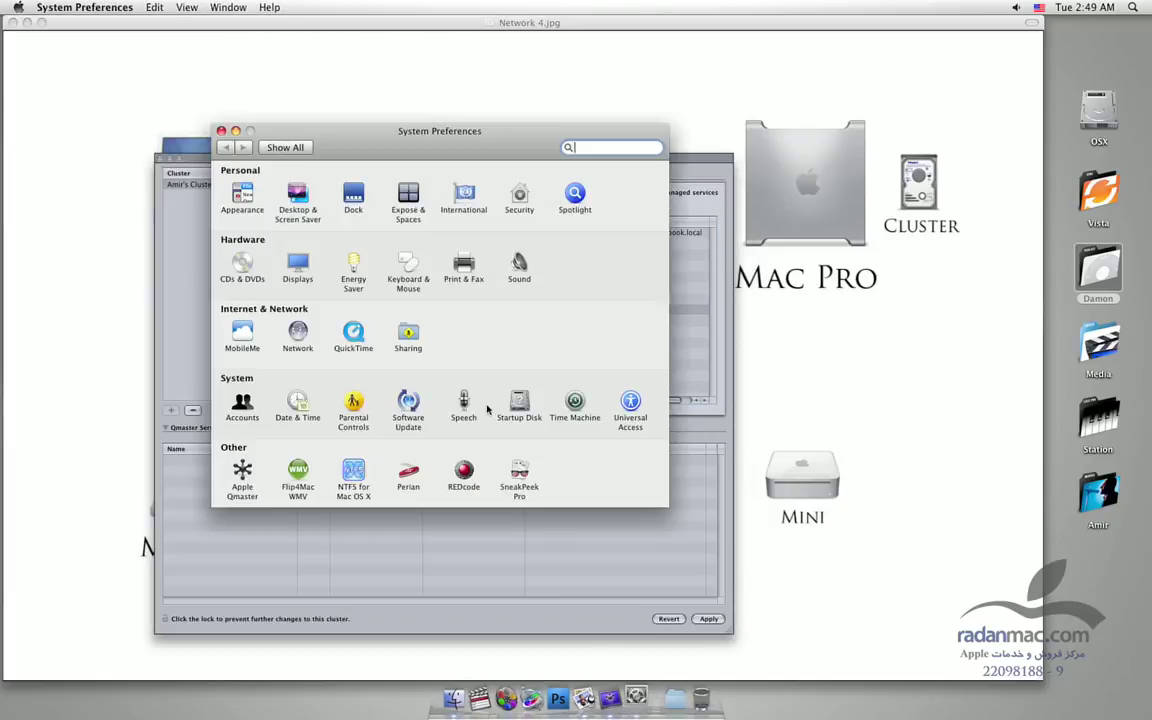
left_click(242, 475)
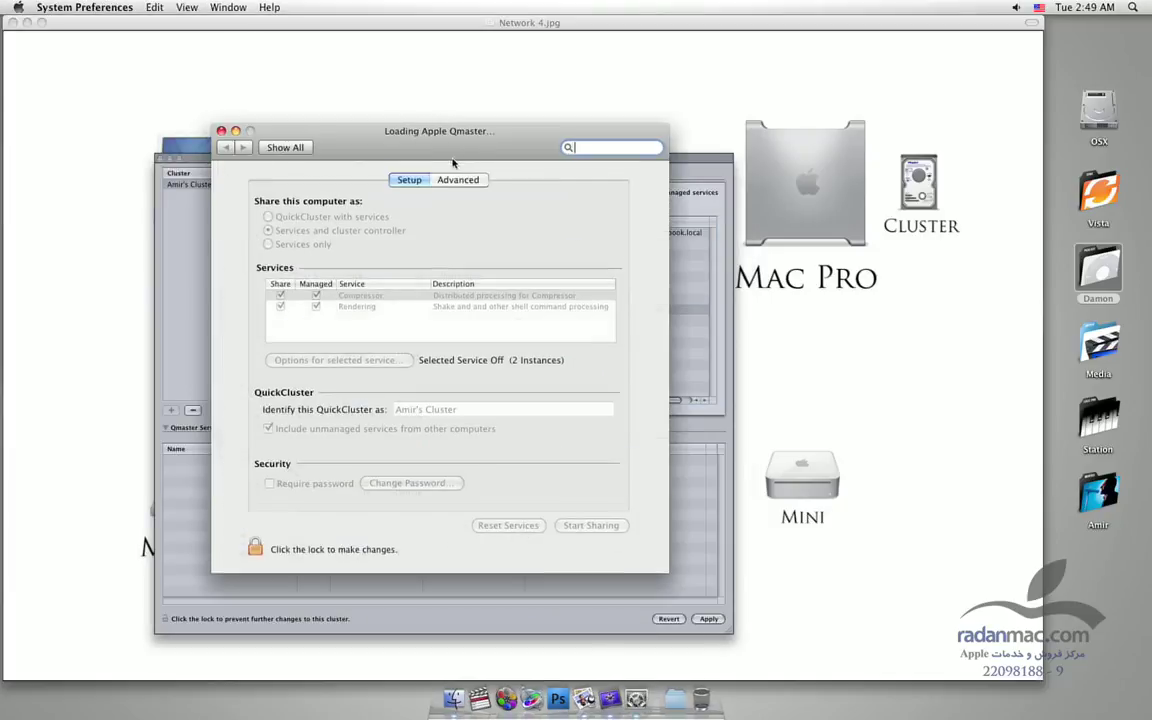
left_click_drag(470, 131, 970, 156)
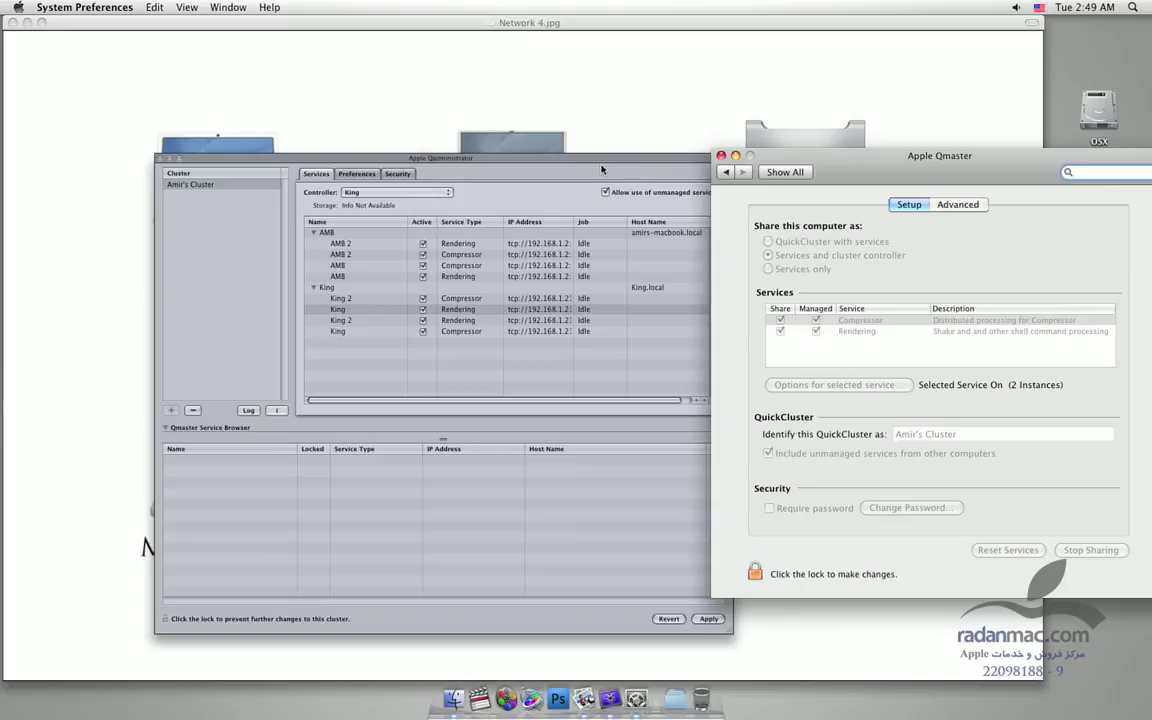
left_click_drag(602, 163, 519, 165)
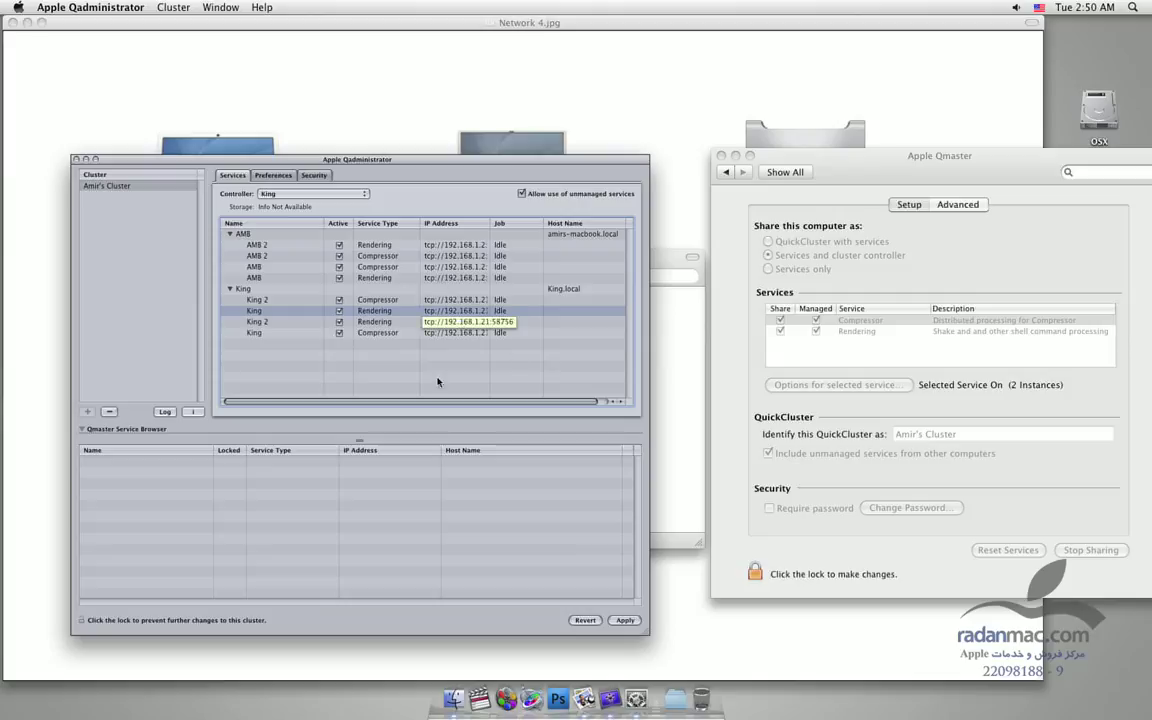
left_click_drag(811, 151, 743, 156)
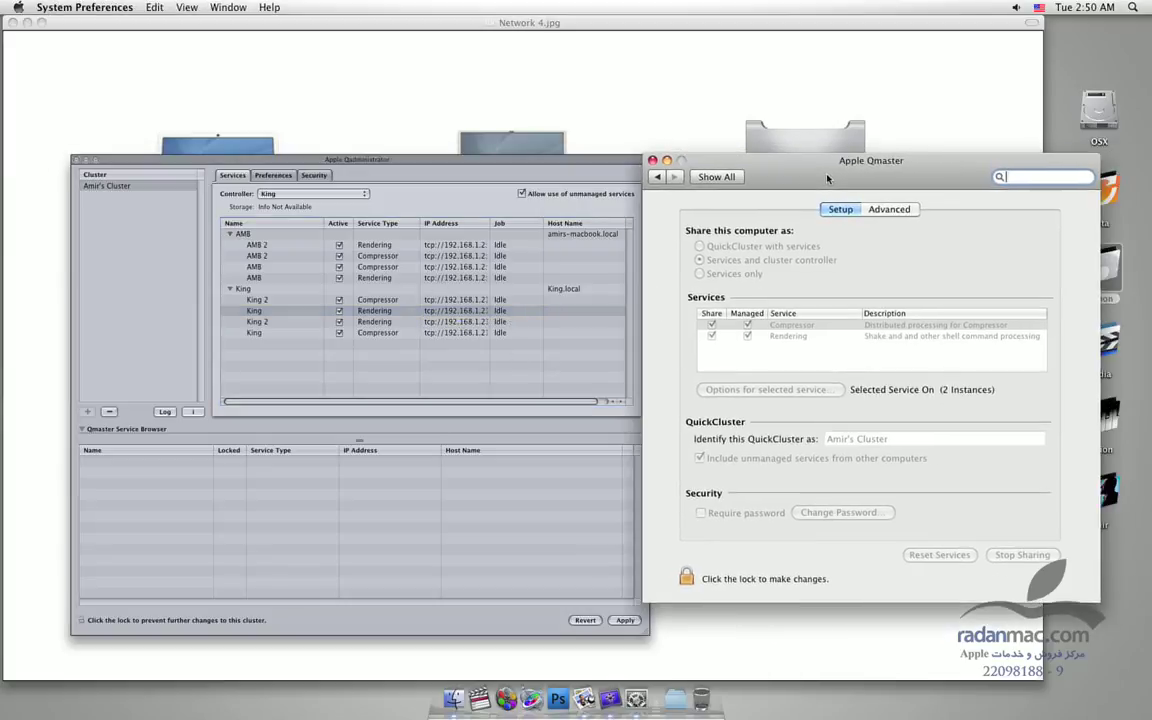
left_click_drag(607, 160, 587, 161)
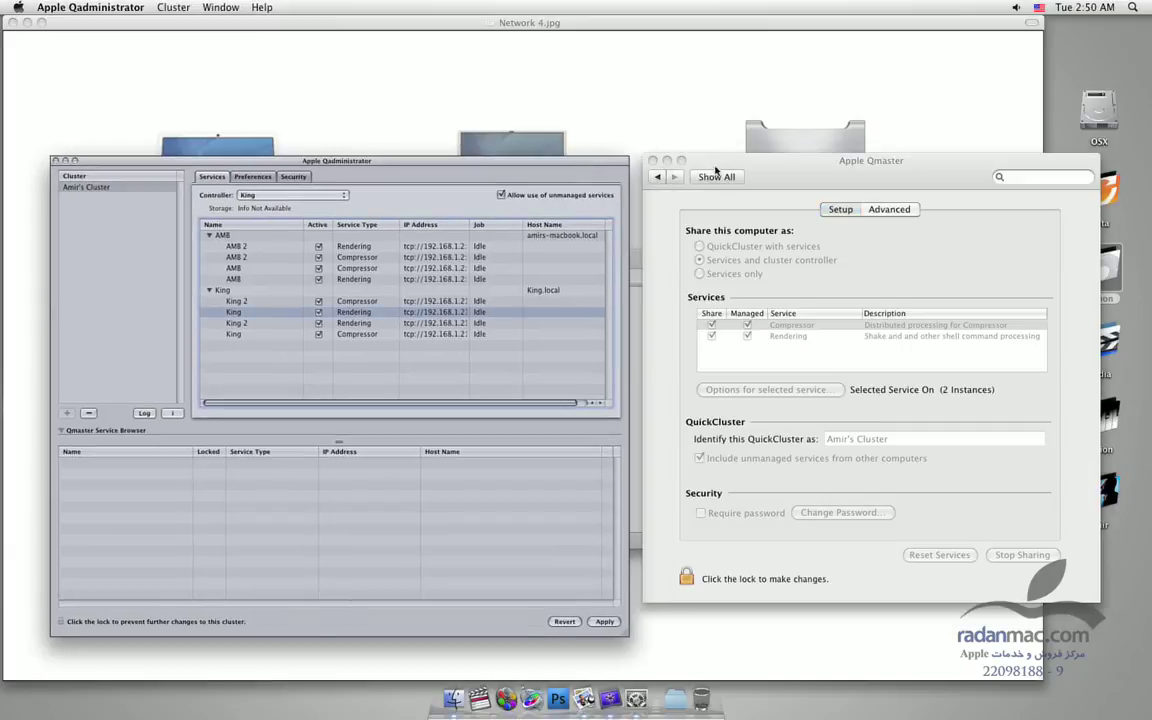
left_click_drag(740, 160, 735, 163)
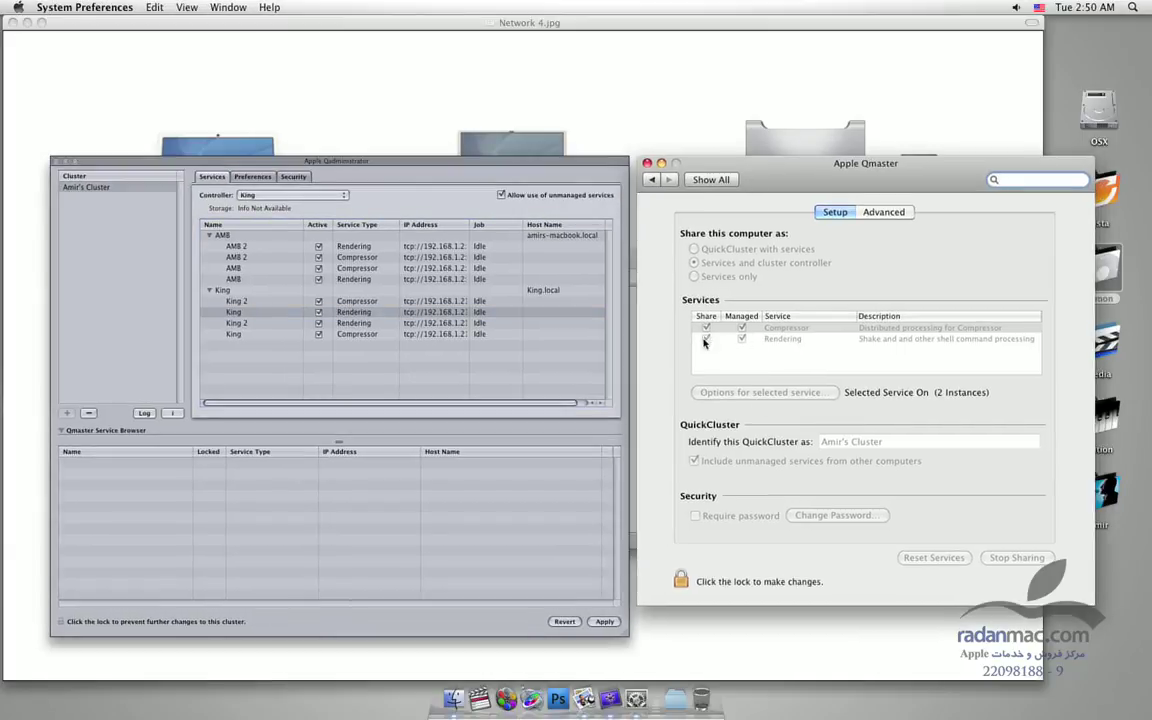
left_click_drag(838, 182, 838, 183)
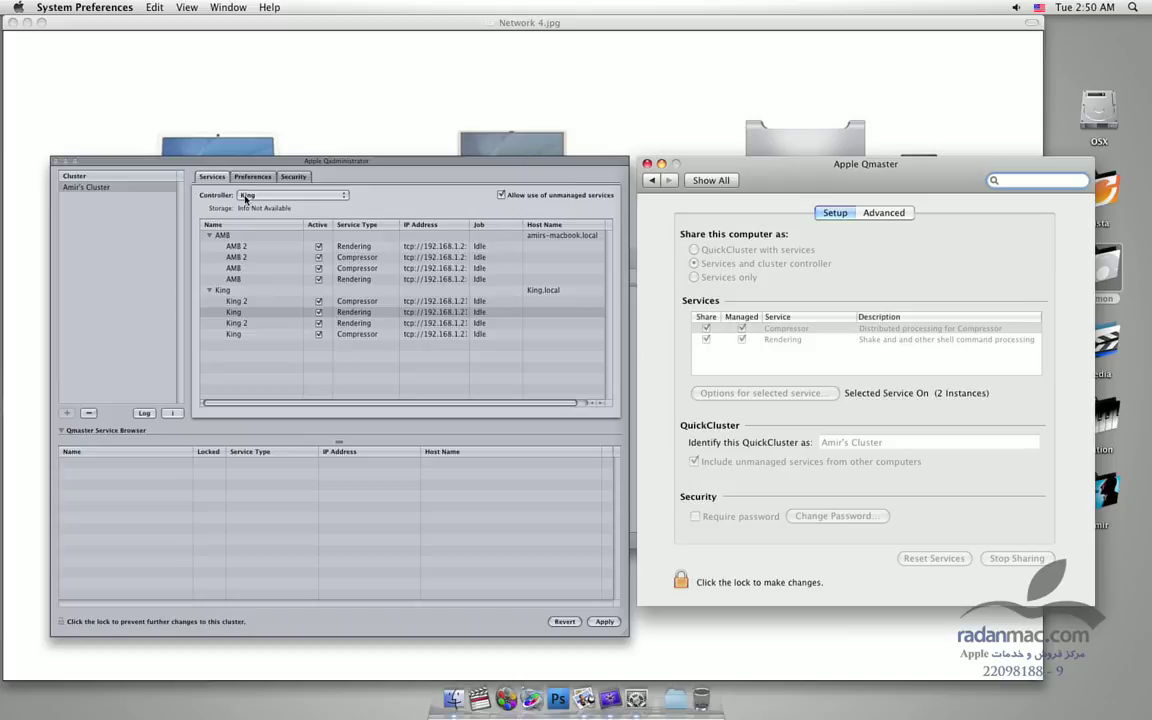
left_click(601, 624)
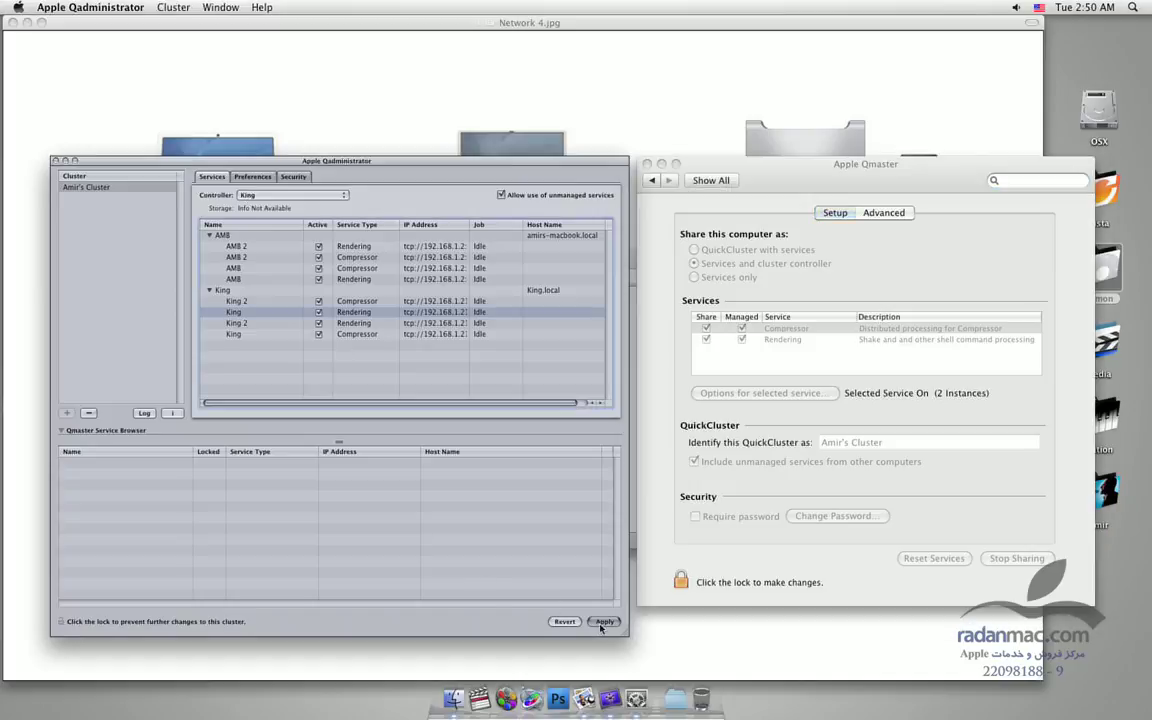
- Apply the cluster configuration so Storage shows the shared nfs path on King.local
left_click(601, 624)
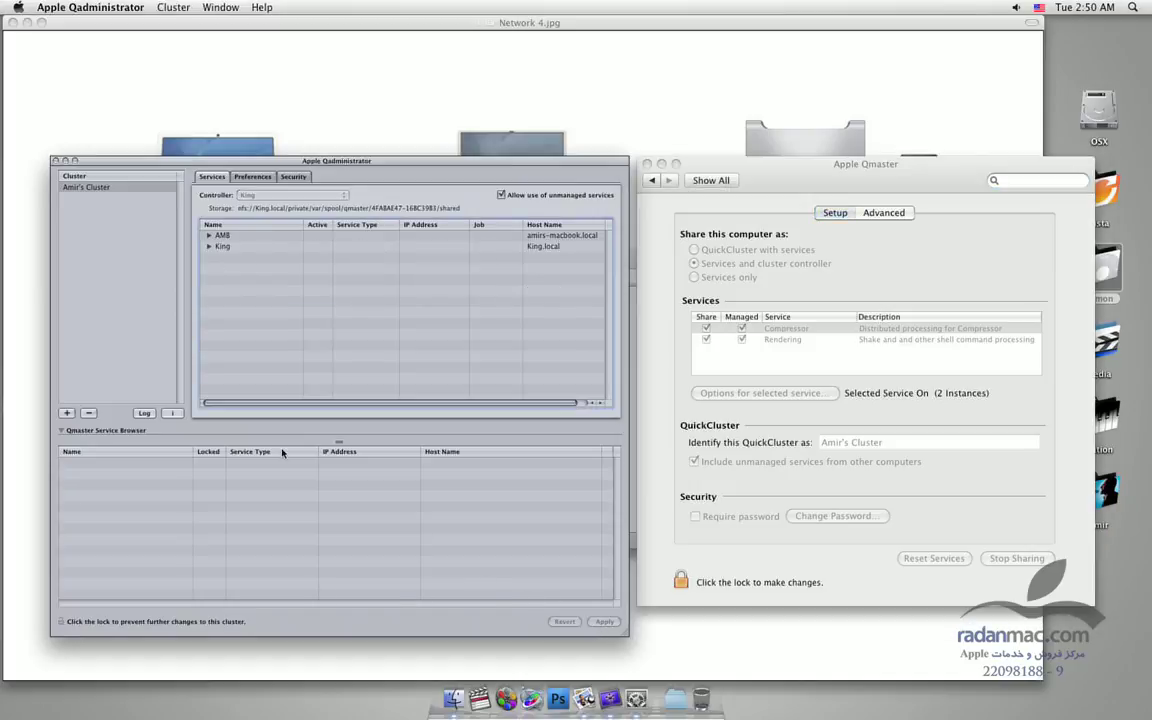